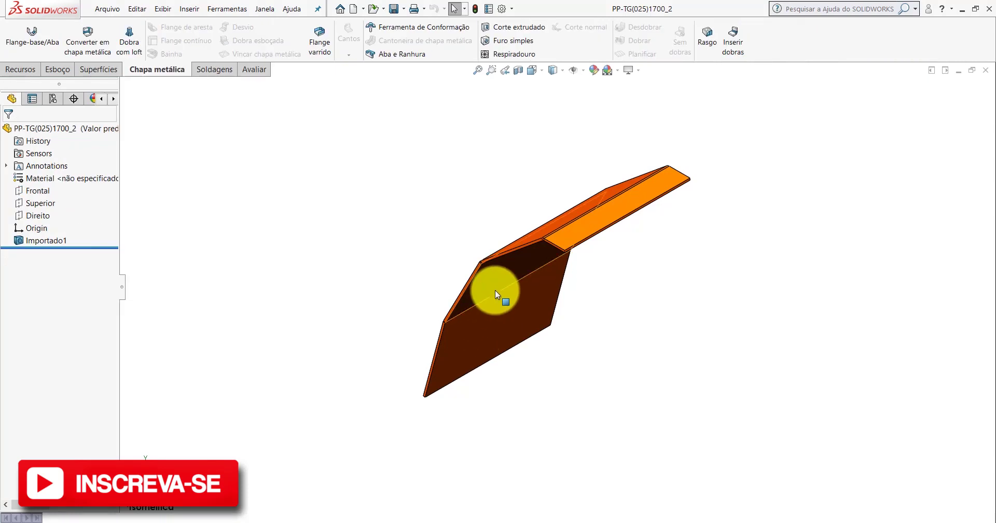
Orient the imported part to the Front view, zoom in, and start a sketch on its front face.
key(space)
click(377, 381)
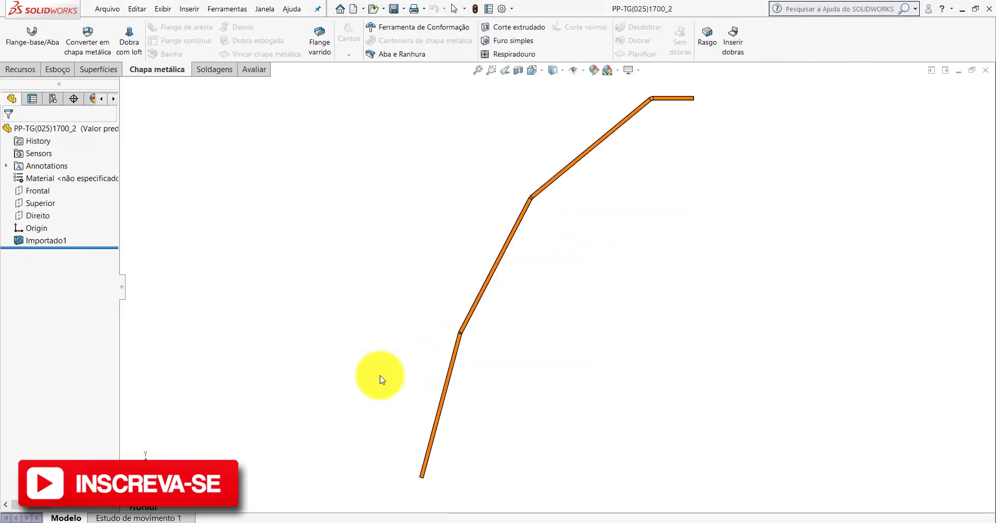
scroll(485, 352, down, 2)
scroll(472, 282, down, 2)
scroll(473, 282, down, 2)
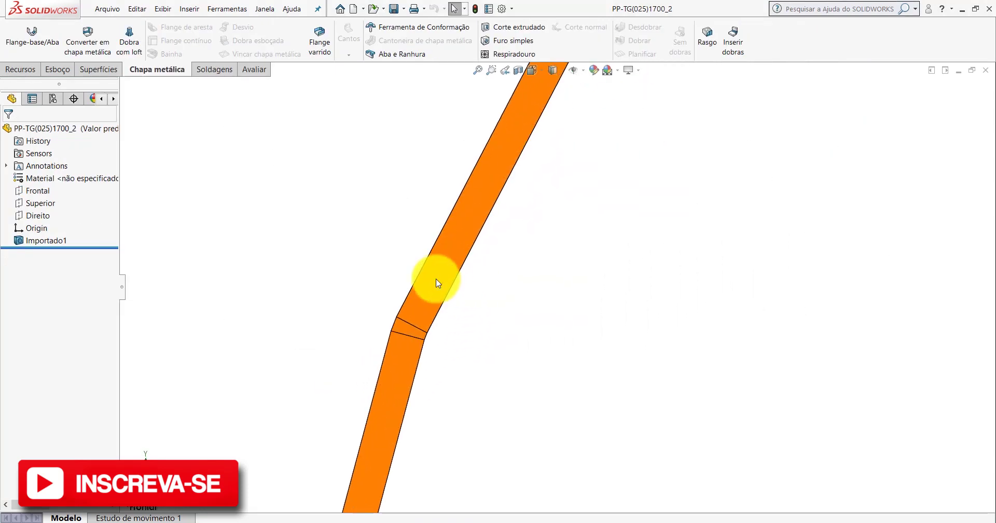
click(435, 282)
click(473, 251)
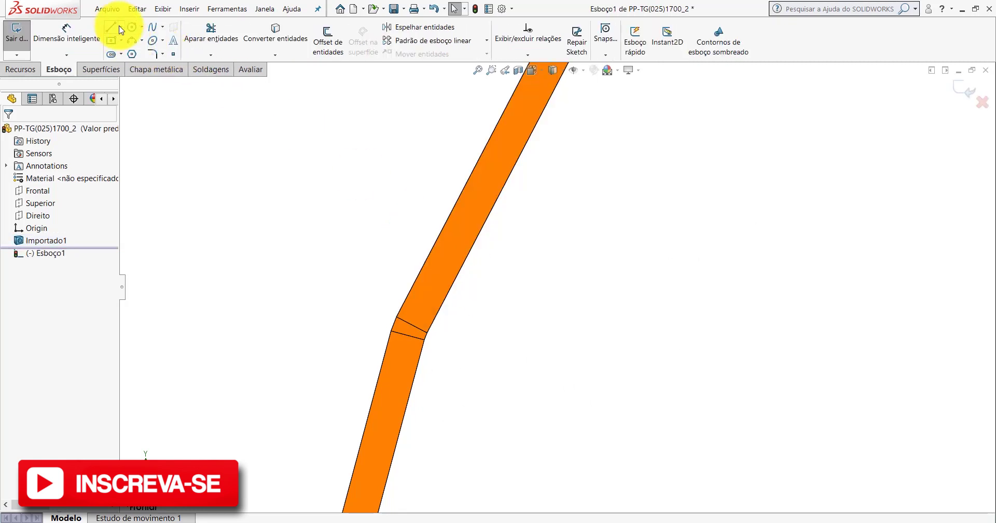
Draw a construction line across the lower bend, from its lower corner to its upper corner.
click(119, 55)
scroll(396, 266, down, 2)
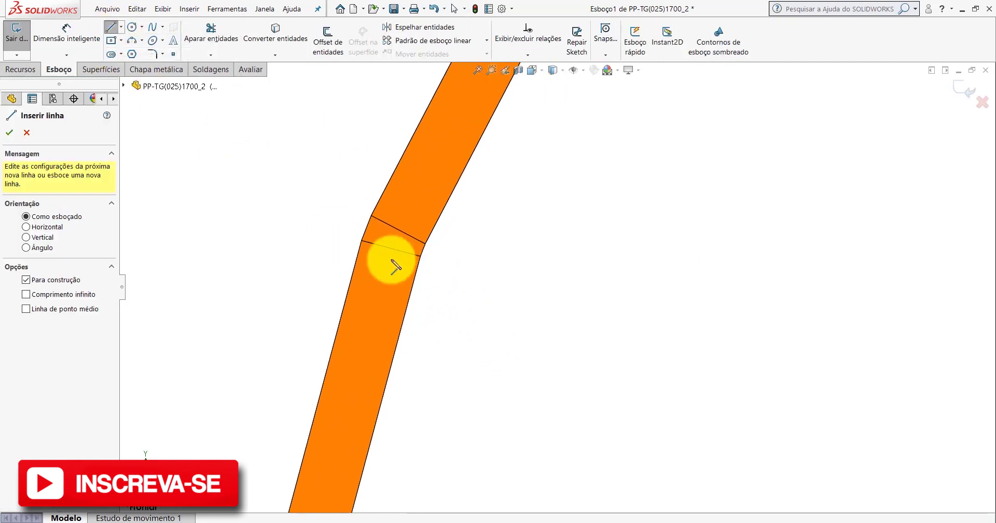
click(361, 240)
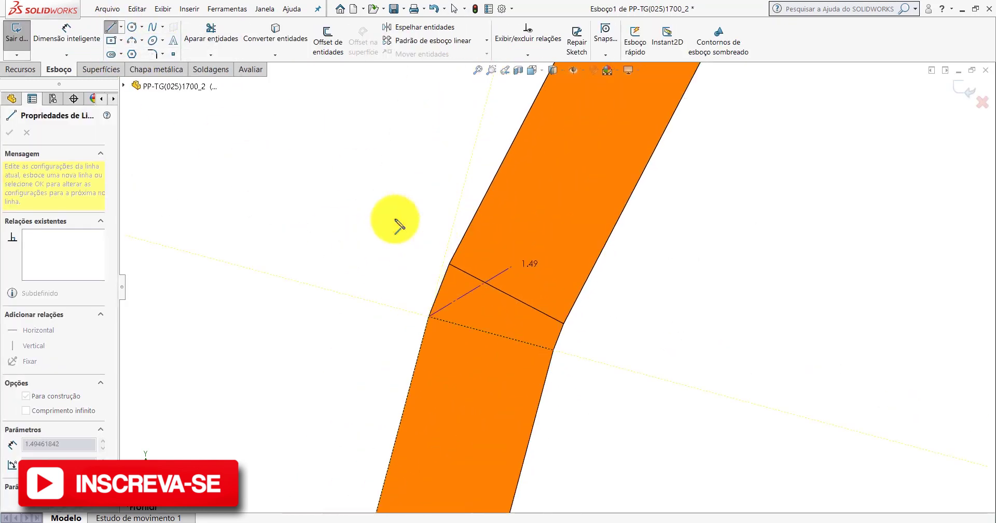
scroll(395, 222, down, 2)
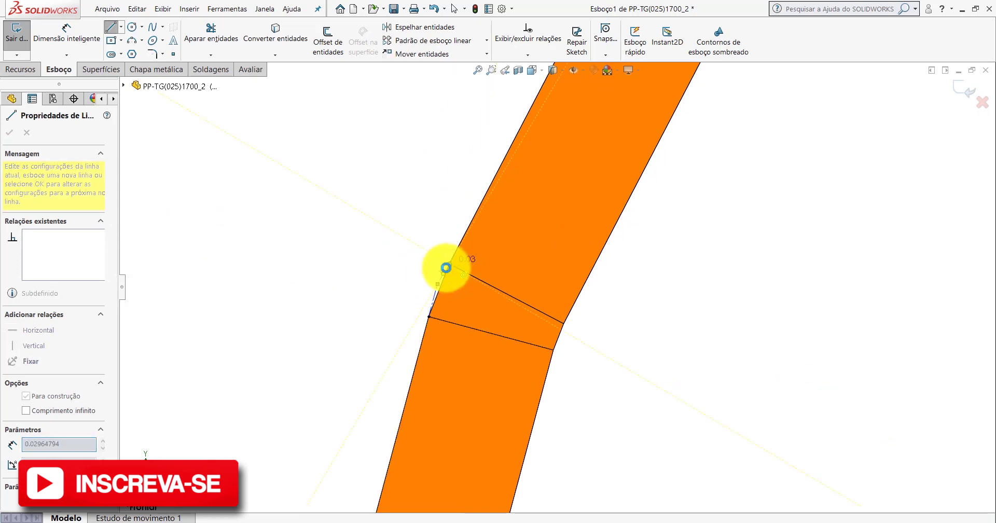
click(445, 267)
key(Escape)
Make the construction line coincident with the bend edge and collinear with the part's straight edge.
click(434, 293)
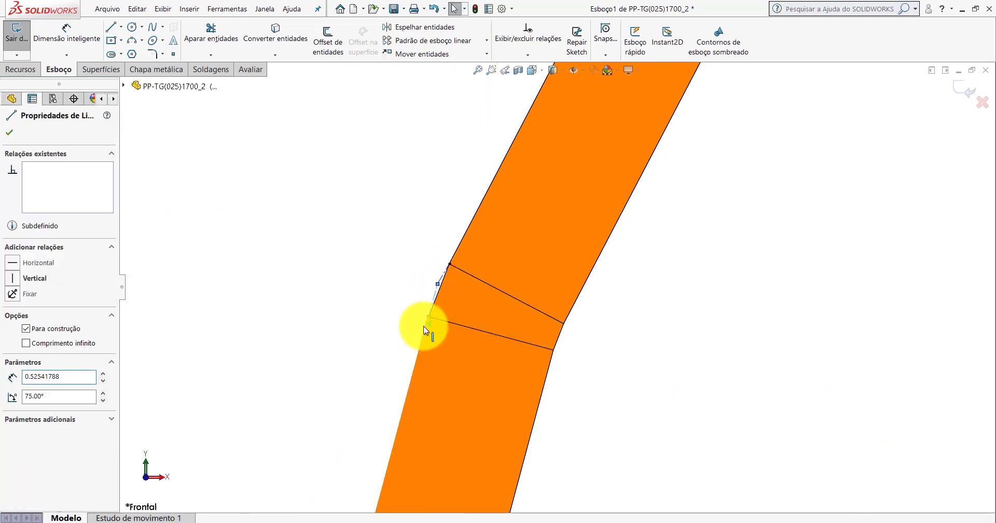
ctrl+click(424, 326)
click(13, 313)
click(333, 285)
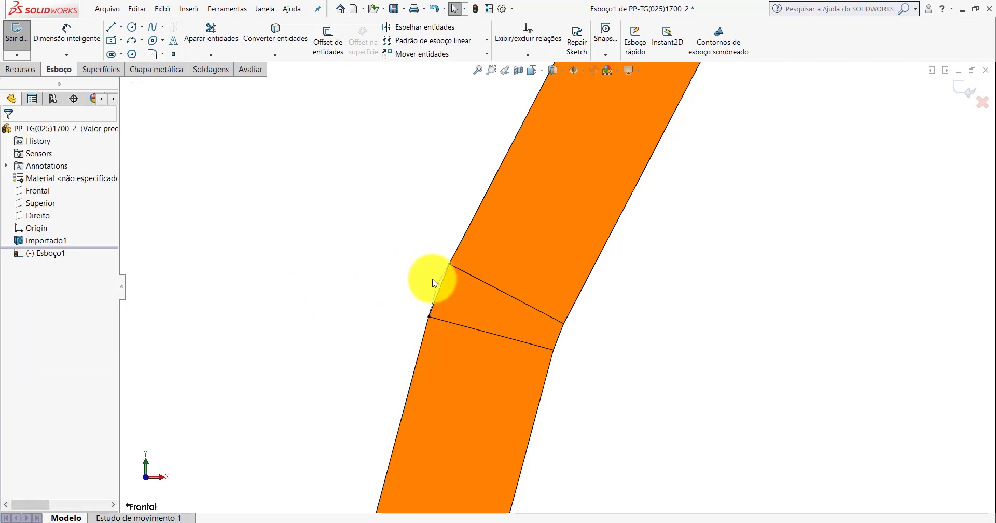
click(441, 280)
ctrl+click(455, 255)
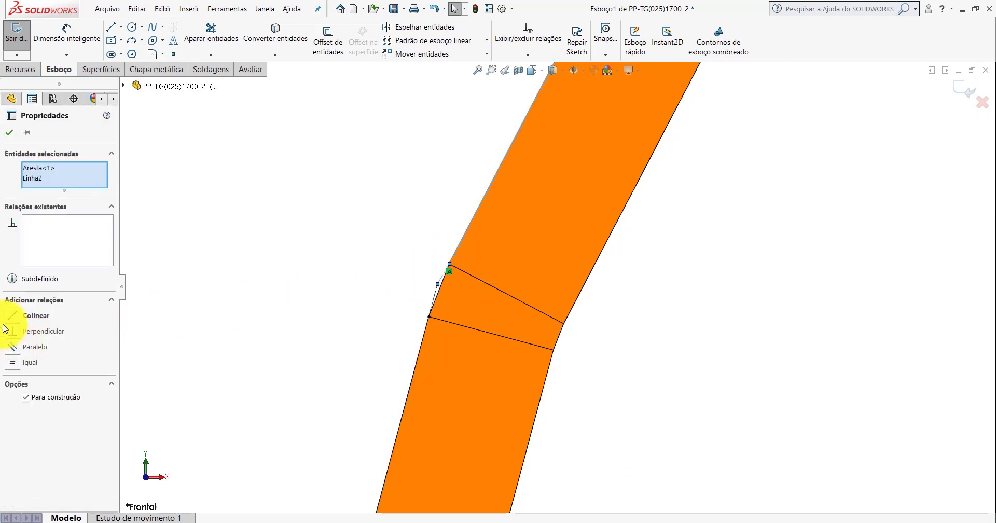
click(12, 315)
click(200, 261)
Draw a second centerline across the next bend, from its corner to the upper corner.
click(120, 26)
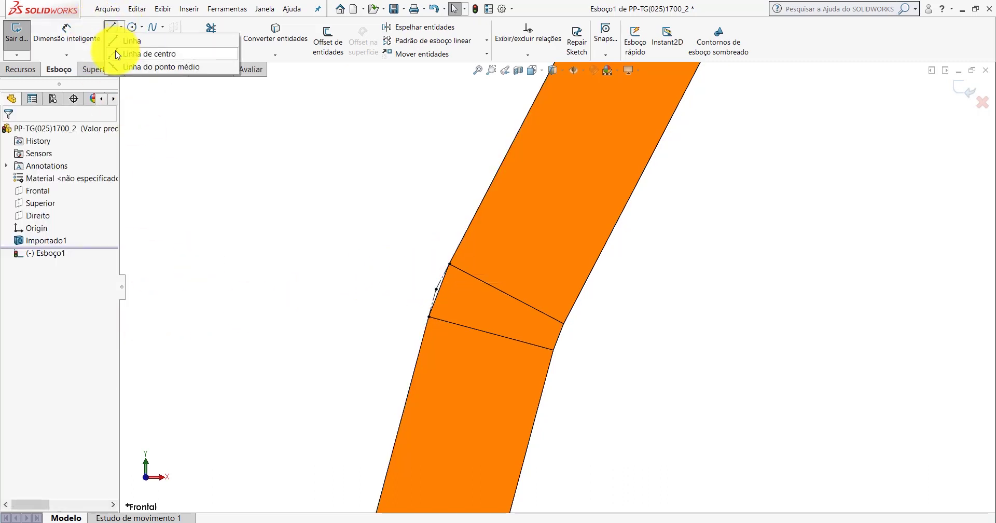
click(111, 49)
scroll(673, 251, up, 3)
scroll(638, 226, up, 2)
scroll(620, 213, up, 2)
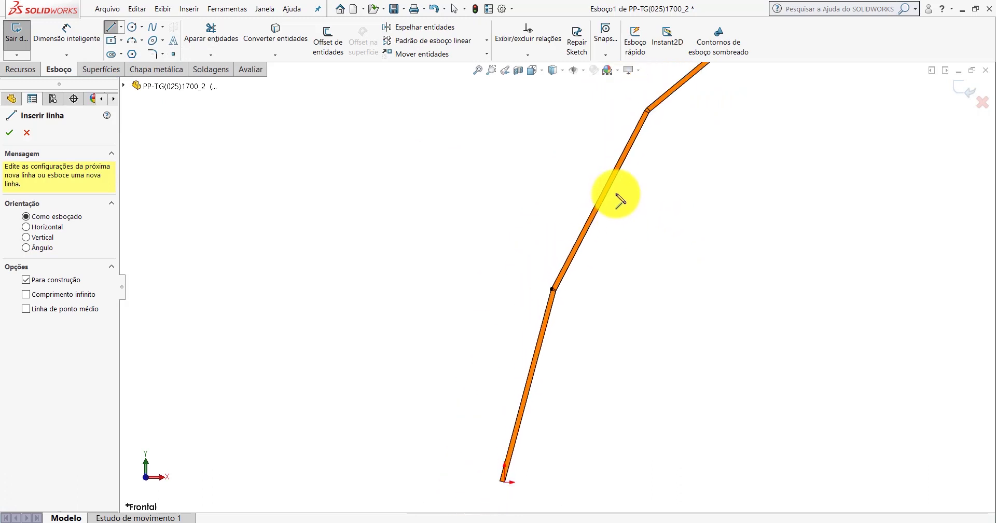
scroll(618, 182, down, 2)
scroll(602, 172, down, 2)
scroll(544, 223, down, 3)
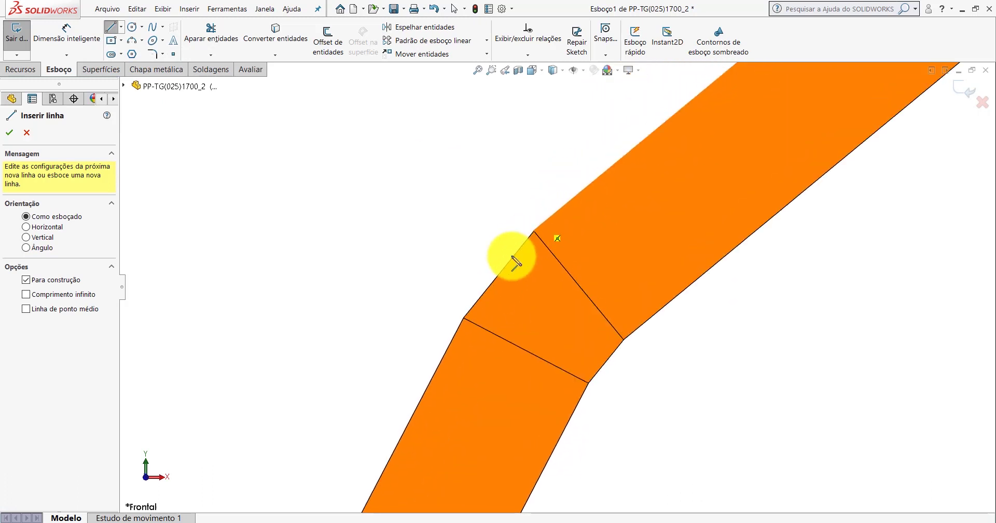
click(464, 316)
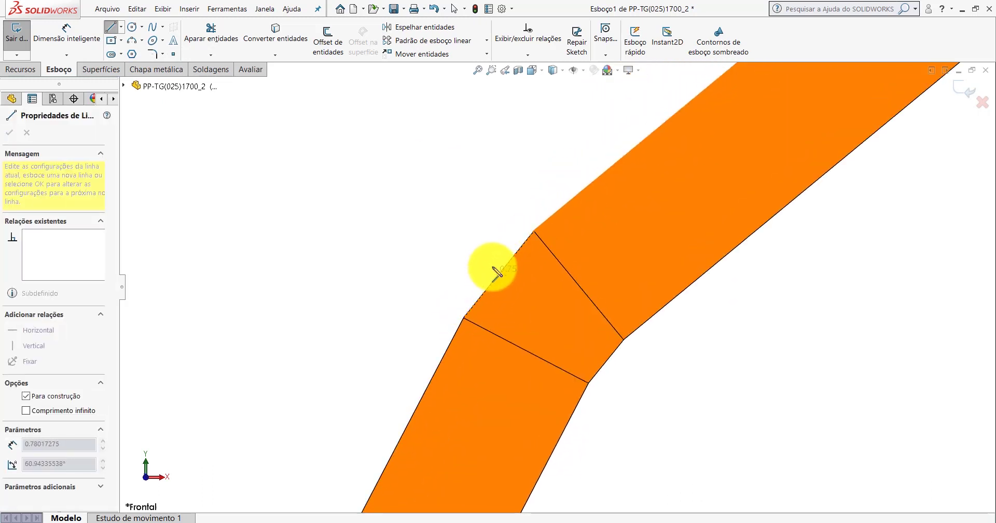
double_click(534, 232)
key(Escape)
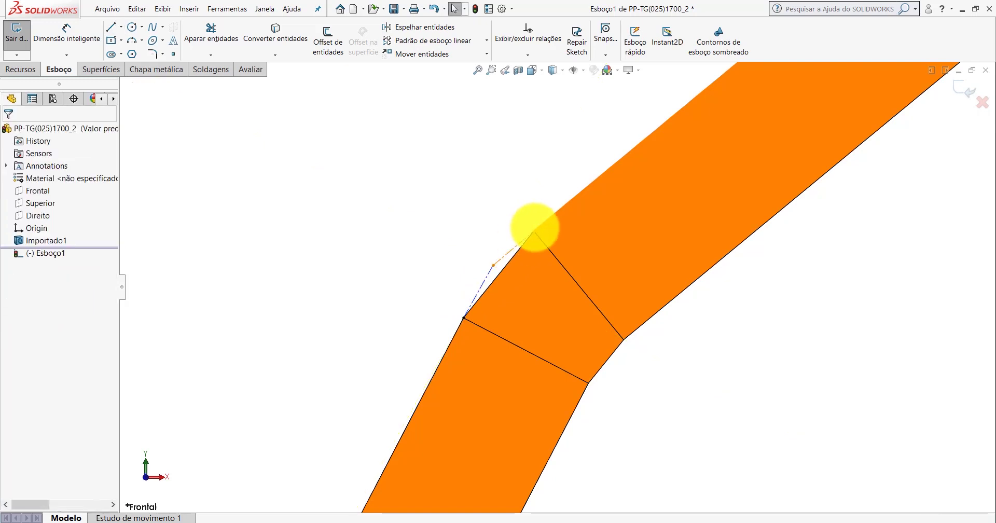
Make the centerlines collinear with the top edge and the lower-left part edge.
click(529, 236)
ctrl+click(543, 223)
click(7, 314)
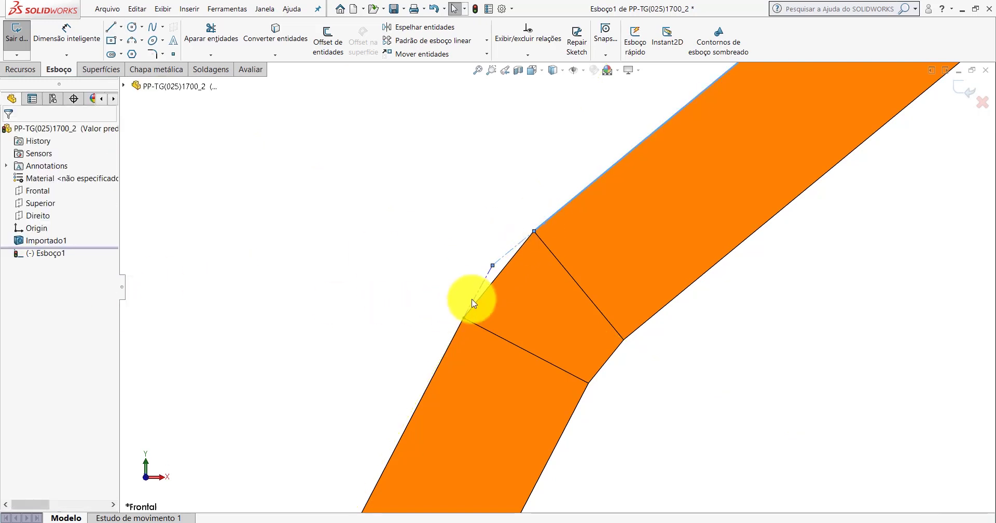
click(457, 330)
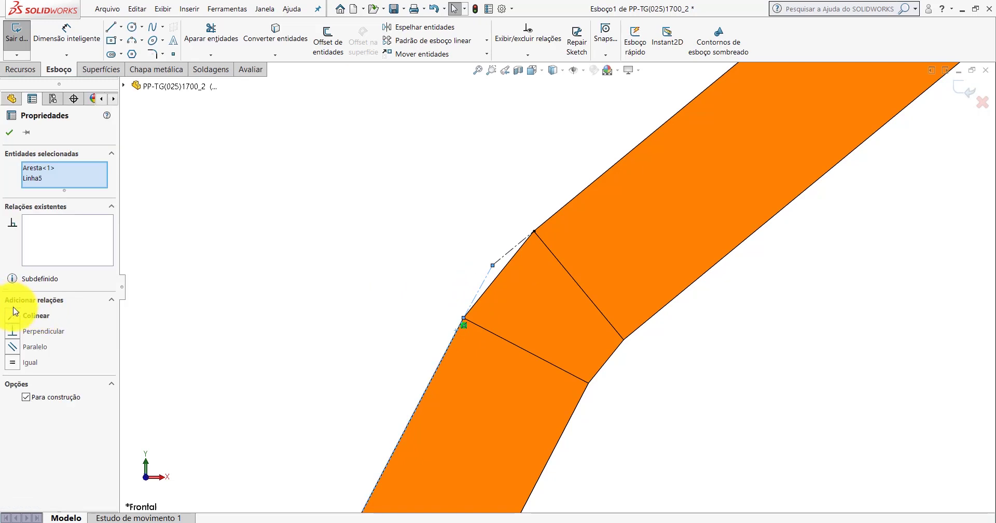
click(12, 314)
click(345, 249)
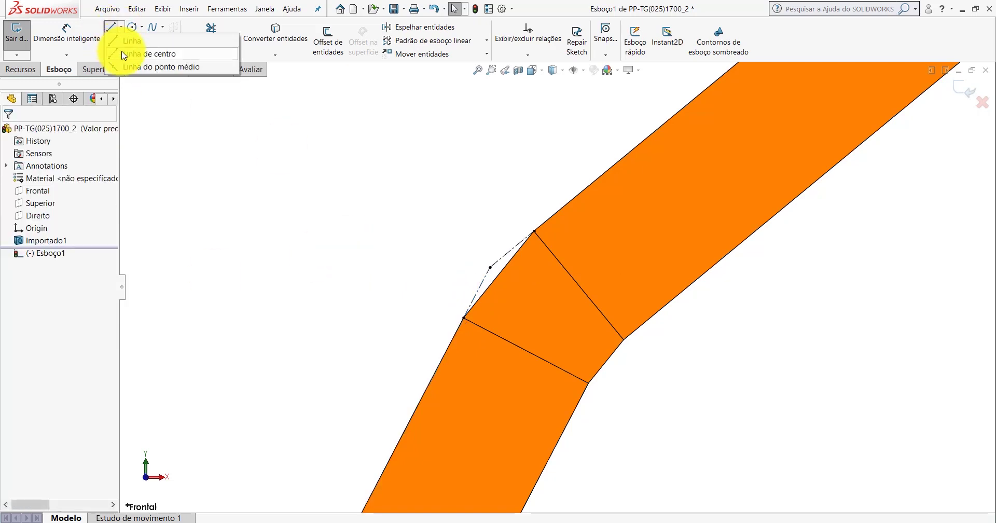
Draw diagonal and horizontal centerlines meeting at a corner point at the top bend.
click(124, 54)
scroll(573, 195, up, 5)
scroll(723, 211, up, 5)
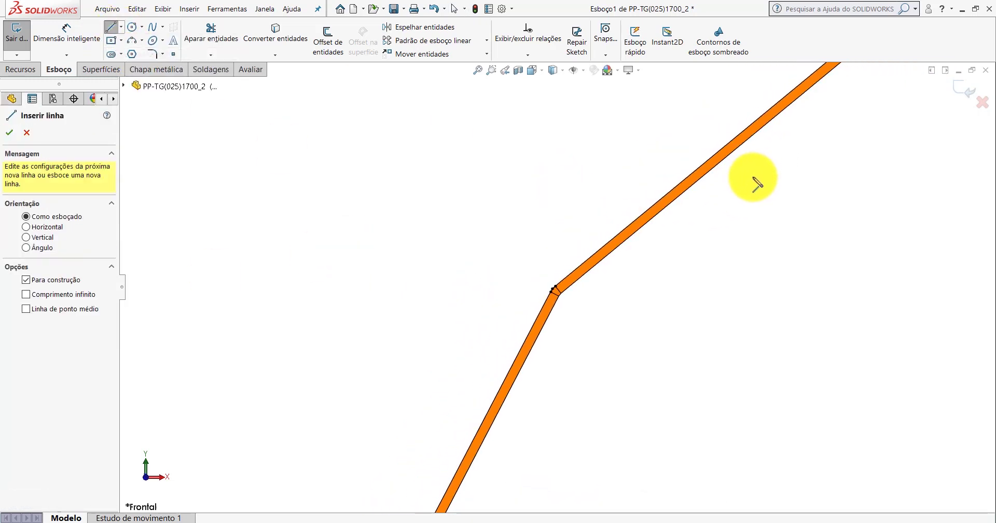
scroll(756, 155, down, 2)
scroll(726, 140, down, 2)
scroll(700, 197, down, 3)
scroll(648, 239, down, 2)
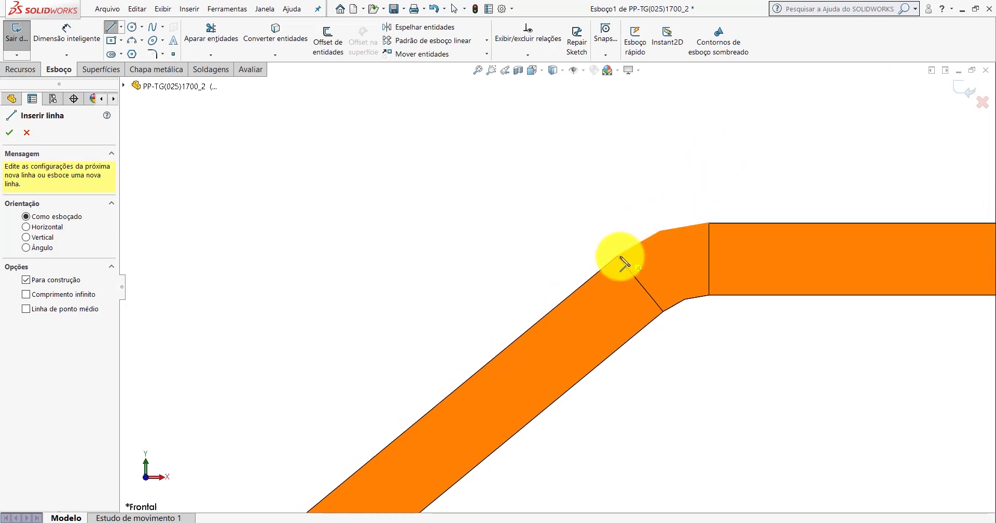
click(618, 256)
click(660, 229)
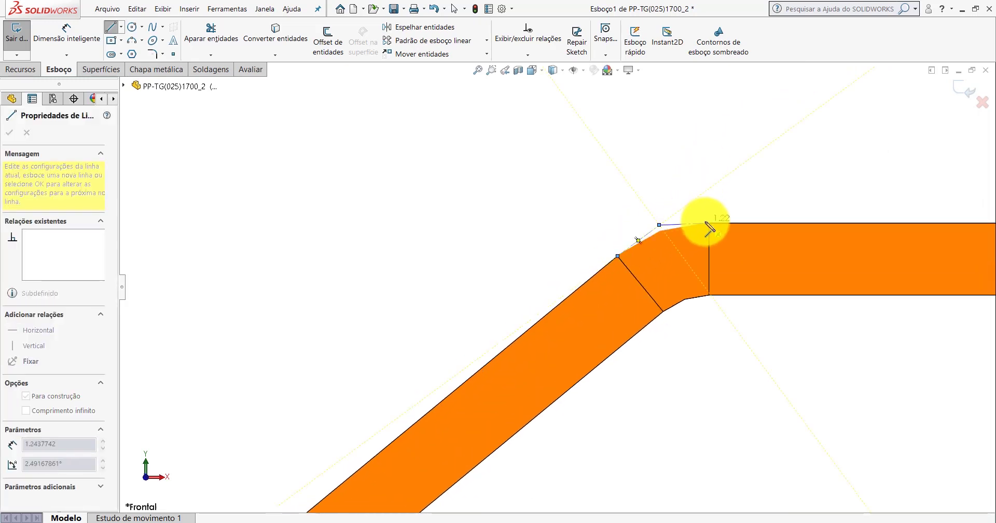
key(Escape)
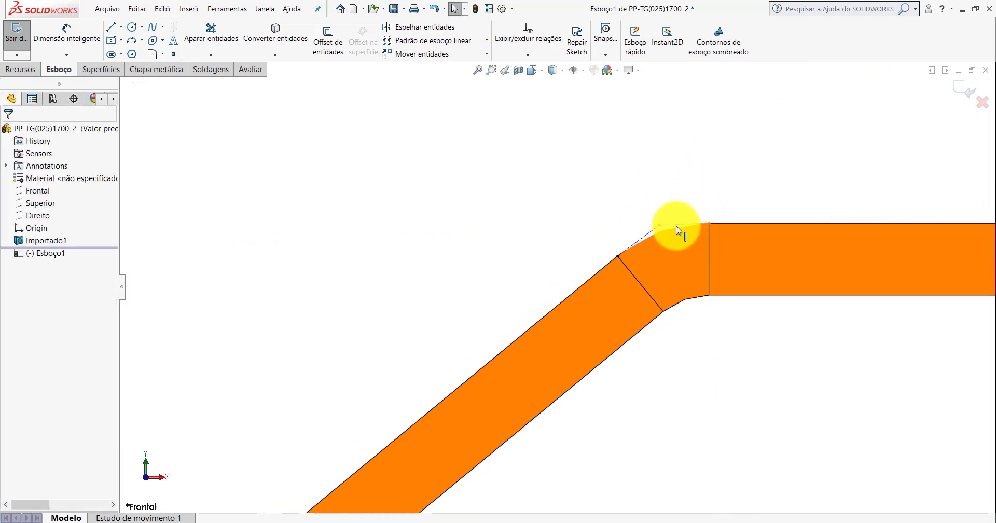
click(679, 226)
key(Escape)
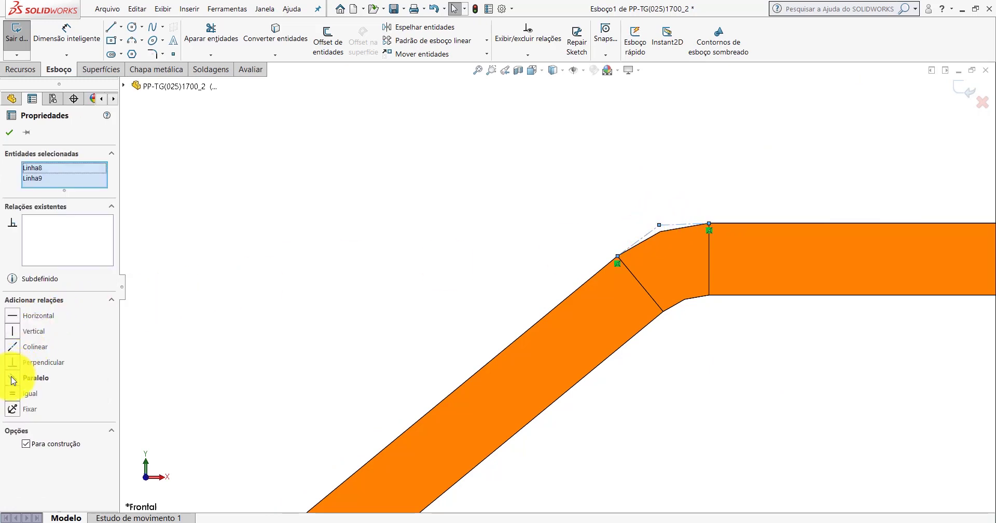
click(377, 266)
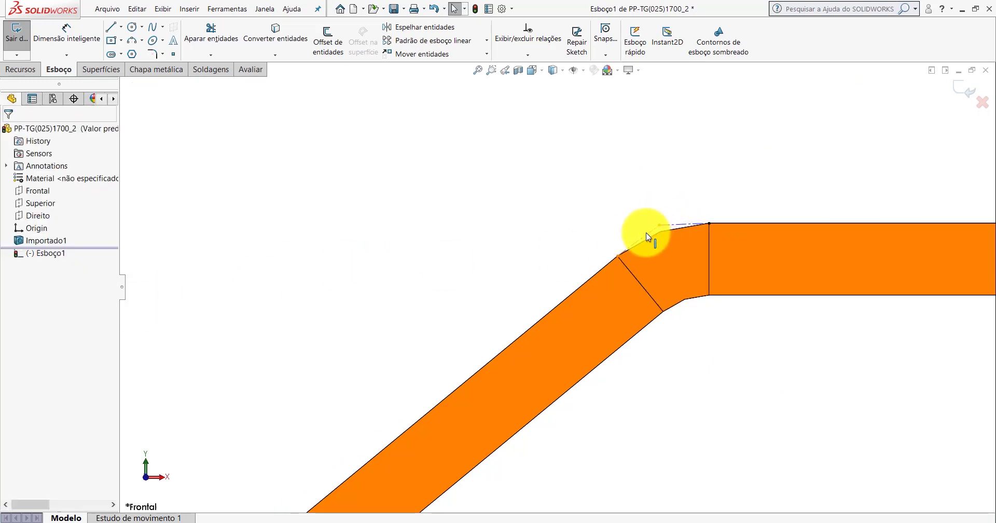
Make the diagonal centerline collinear with the slanted edge and the horizontal one with the top edge.
click(645, 233)
ctrl+click(610, 268)
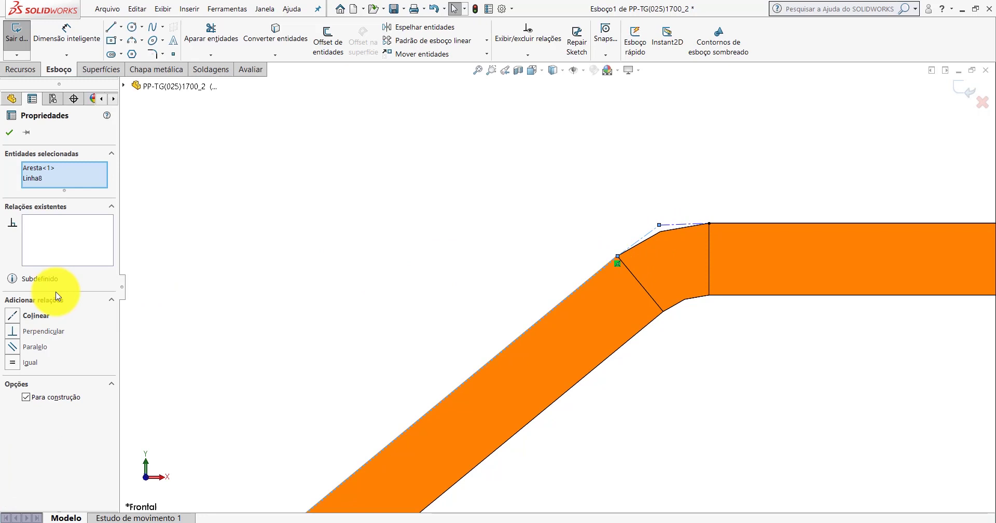
click(14, 317)
click(667, 223)
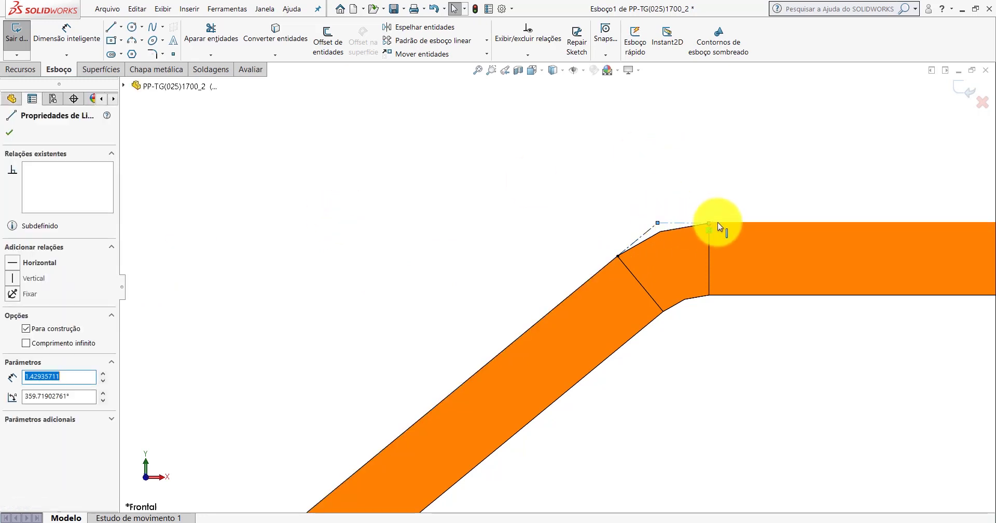
ctrl+click(717, 224)
click(11, 133)
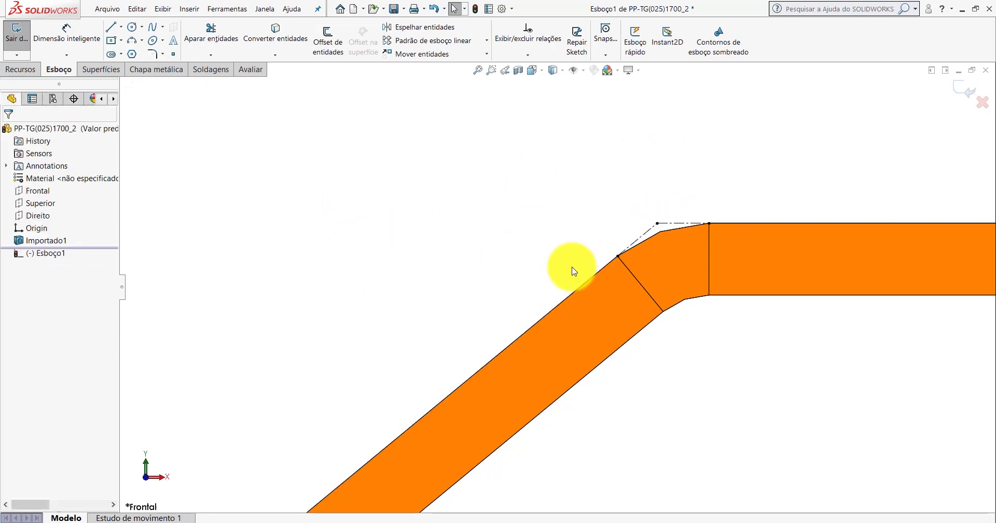
scroll(573, 271, up, 3)
scroll(528, 329, up, 2)
scroll(521, 358, up, 1)
Draw a vertical centerline upward from the reference profile's bottom endpoint.
scroll(521, 358, up, 2)
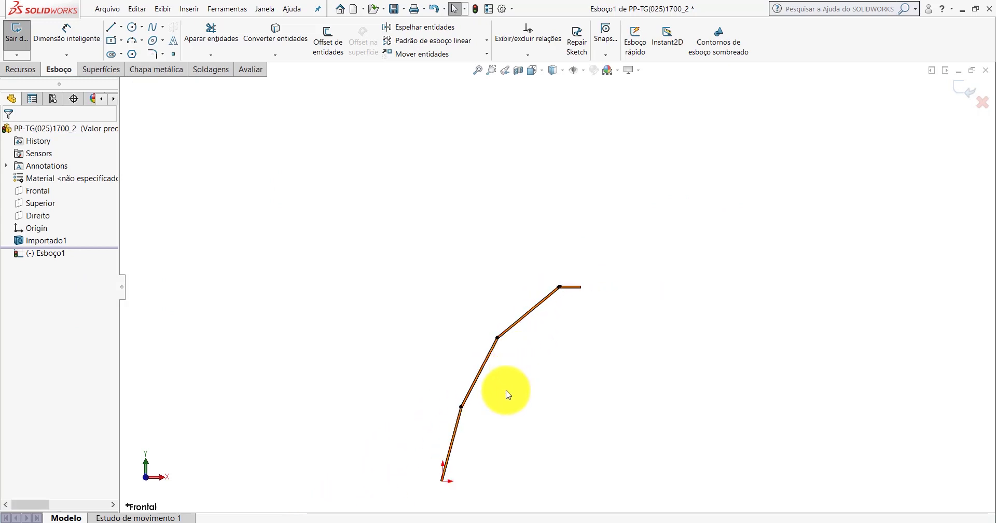
click(120, 26)
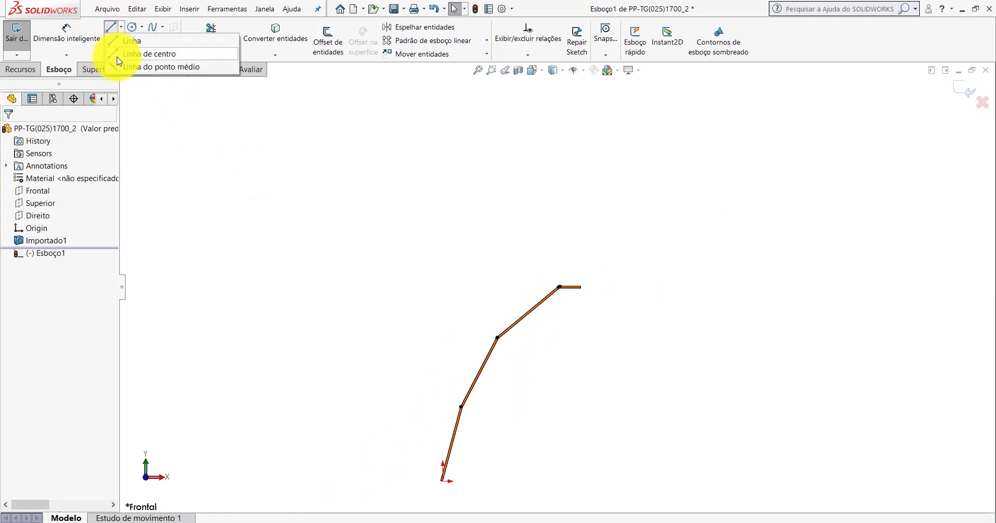
click(118, 56)
scroll(447, 444, down, 3)
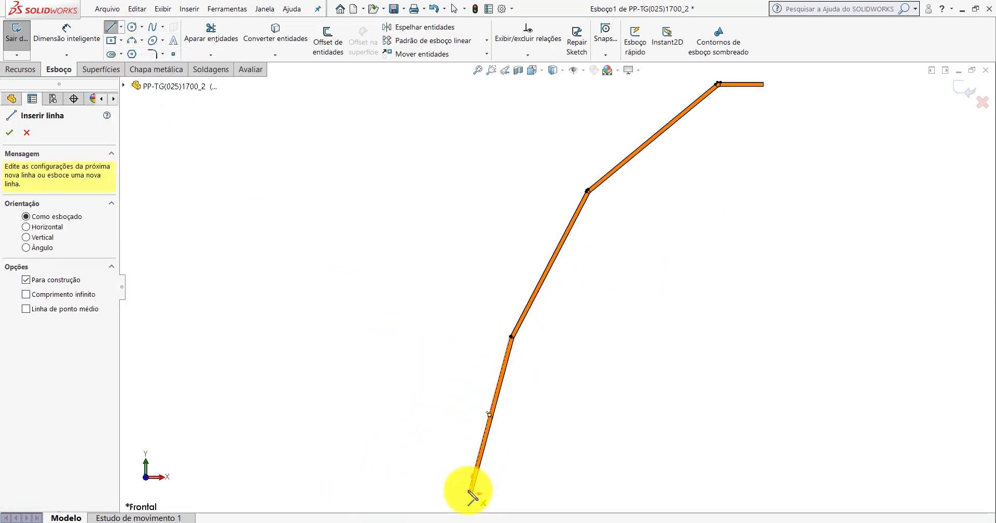
click(468, 491)
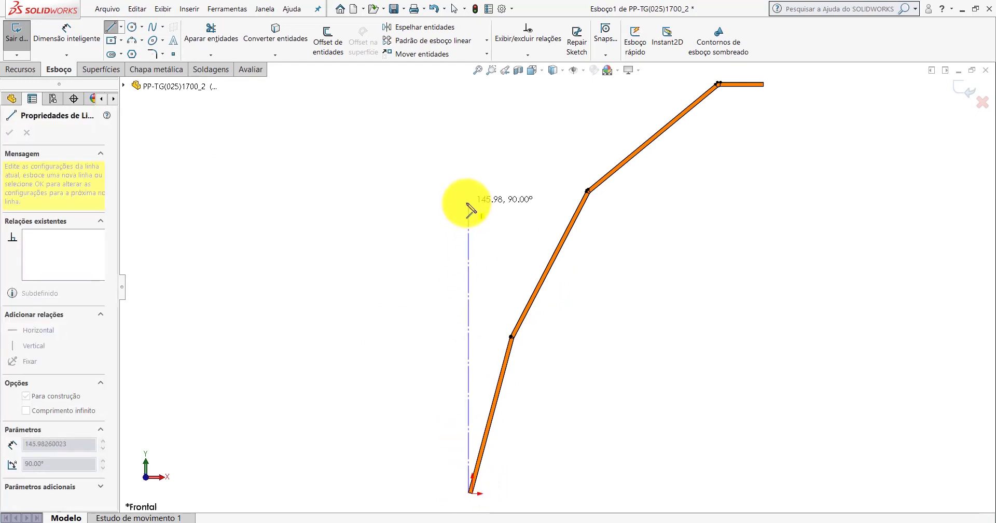
click(468, 203)
key(Escape)
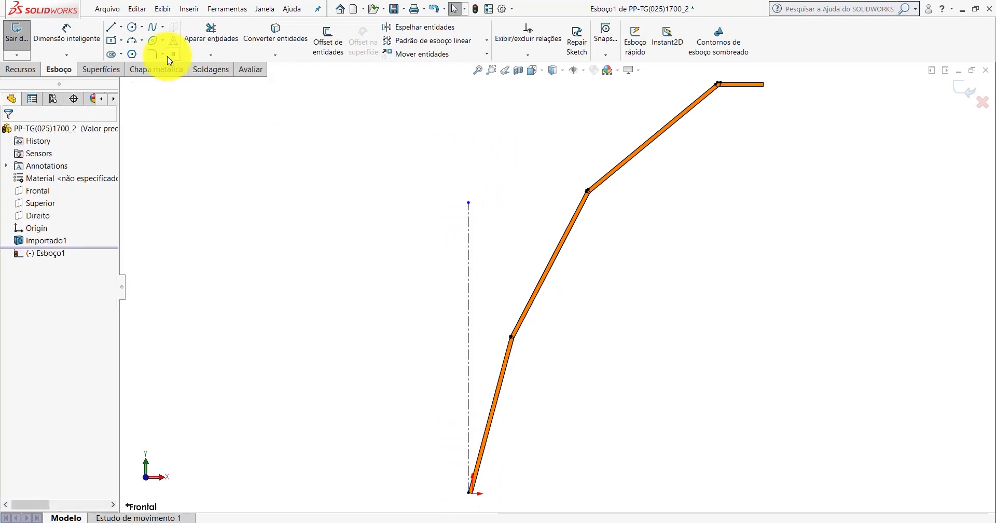
Inspect the reference profile's bend point and bottom endpoint.
scroll(501, 348, down, 3)
scroll(527, 304, down, 3)
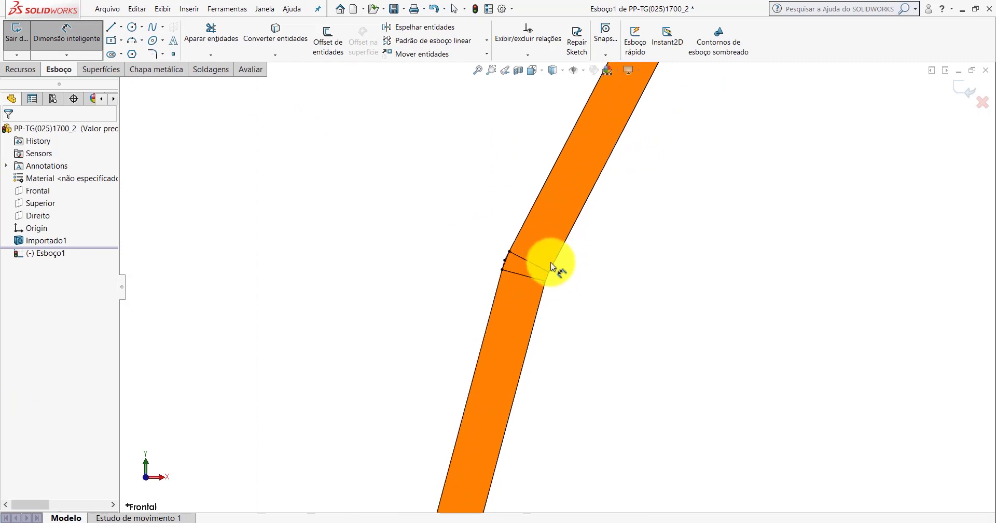
click(504, 260)
scroll(528, 303, up, 3)
scroll(528, 363, up, 3)
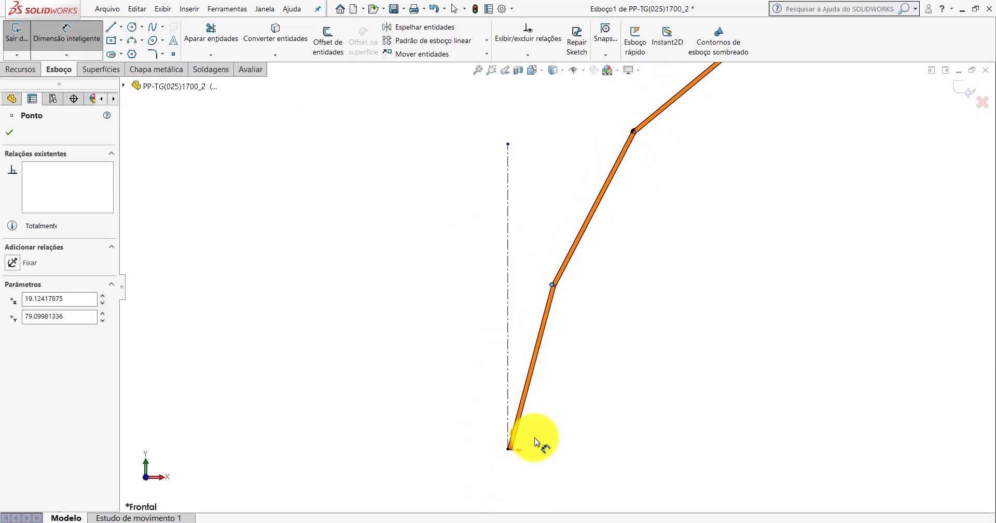
scroll(490, 434, down, 3)
click(482, 419)
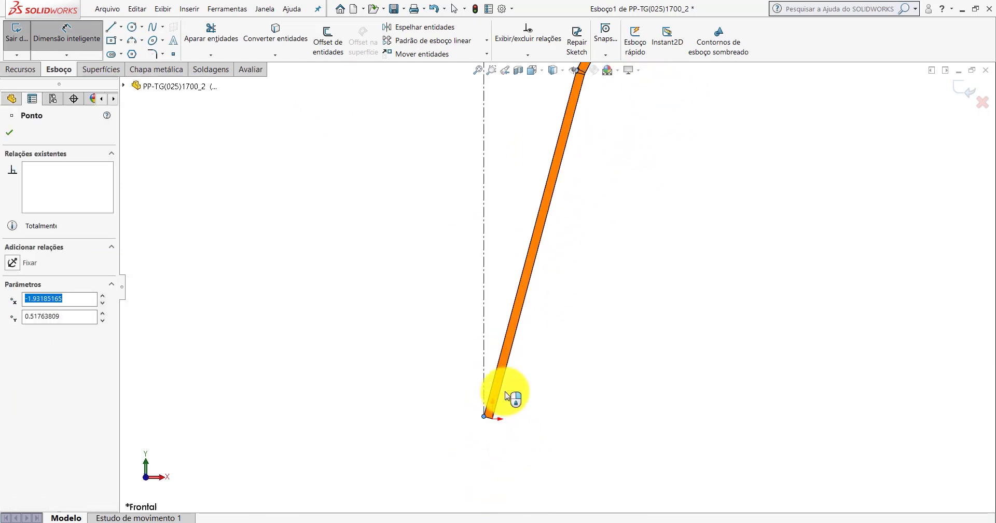
scroll(518, 384, up, 3)
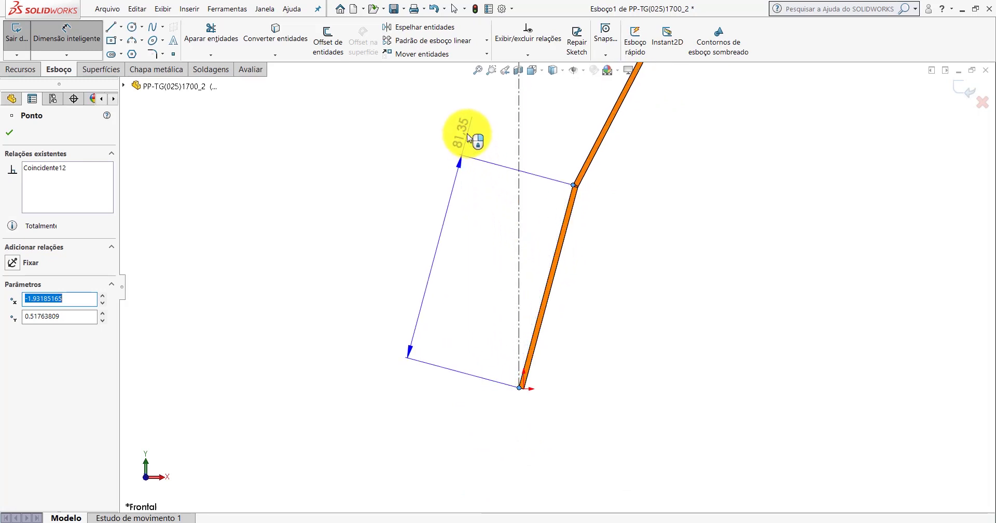
Move to the Peça3 part and start a new sketch on its Frontal plane.
key(Escape)
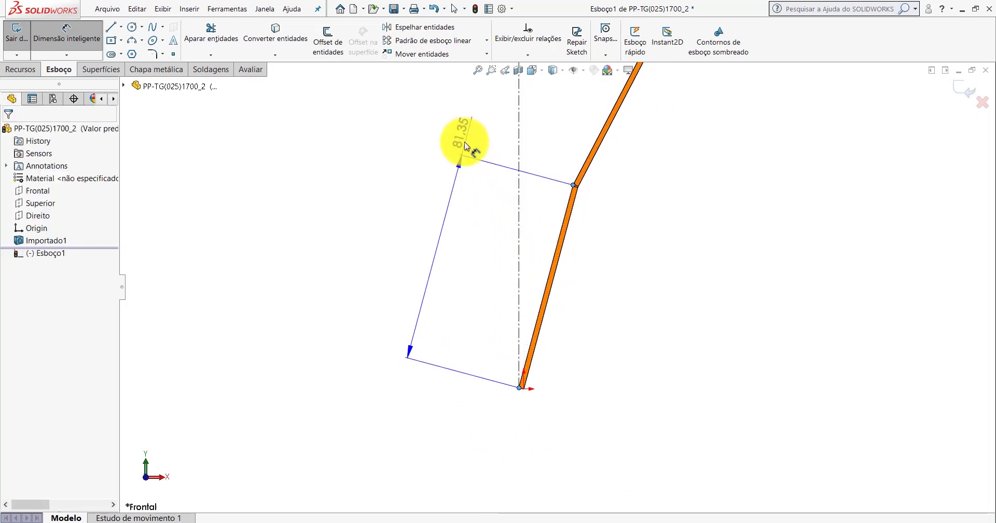
key(Escape)
click(478, 484)
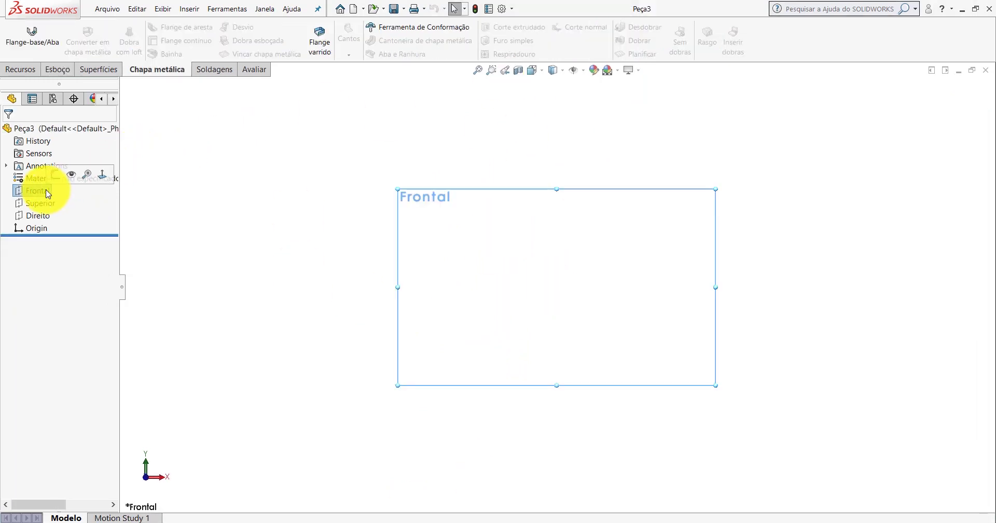
click(55, 175)
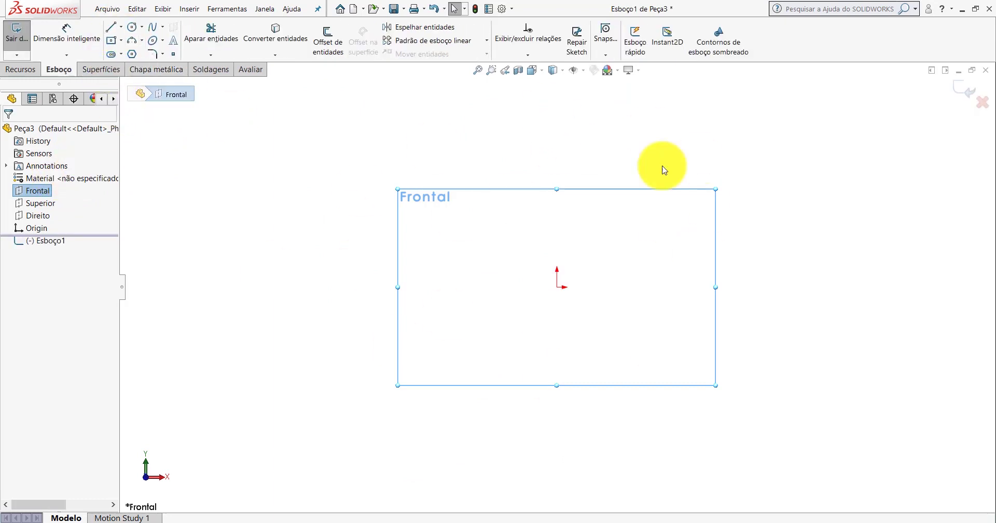
Sketch a four-segment line profile from the origin, ending in a short horizontal segment.
click(111, 29)
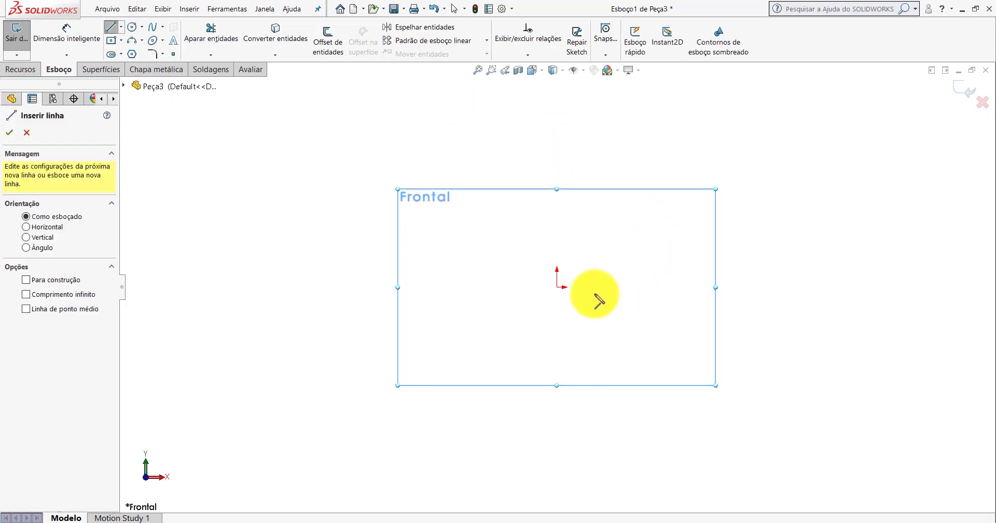
click(572, 286)
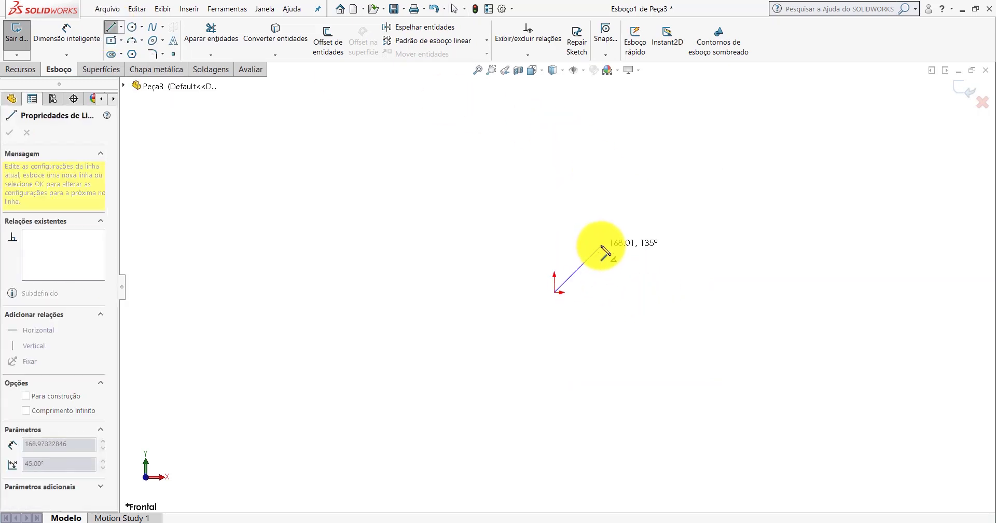
click(499, 271)
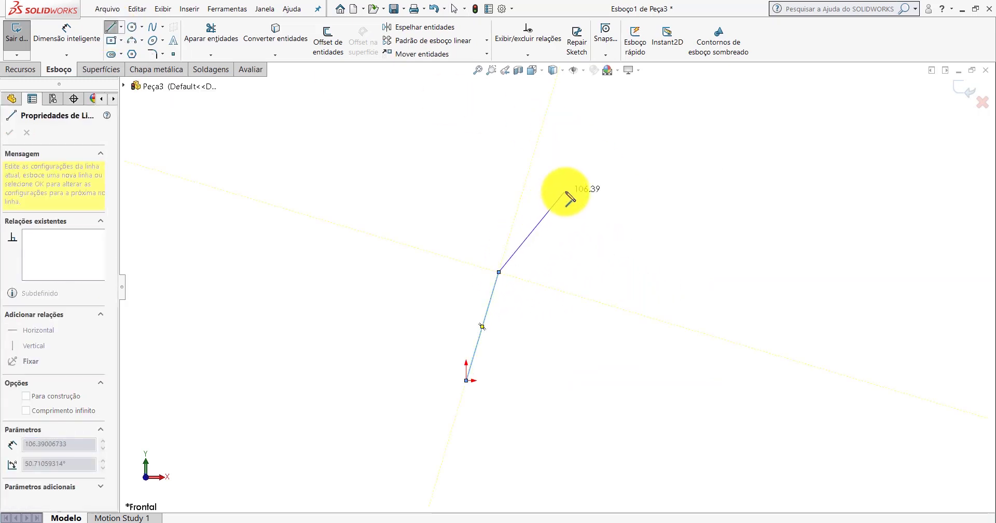
click(564, 192)
click(637, 147)
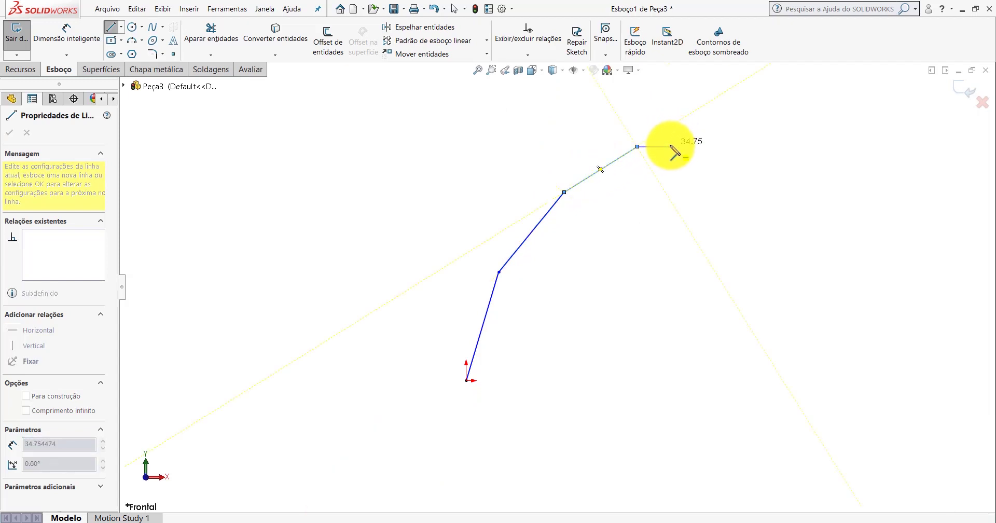
double_click(670, 146)
key(Escape)
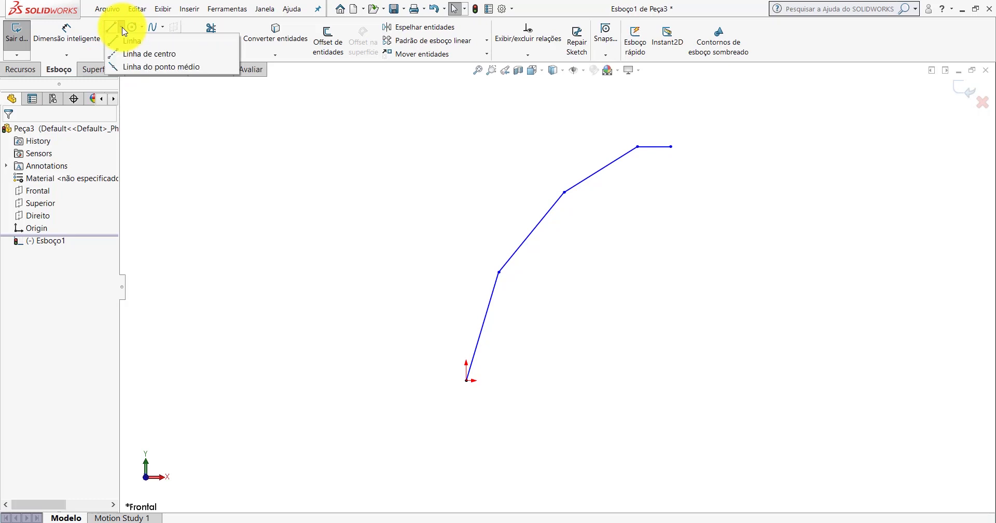
Draw a vertical construction centerline upward from the origin.
click(124, 54)
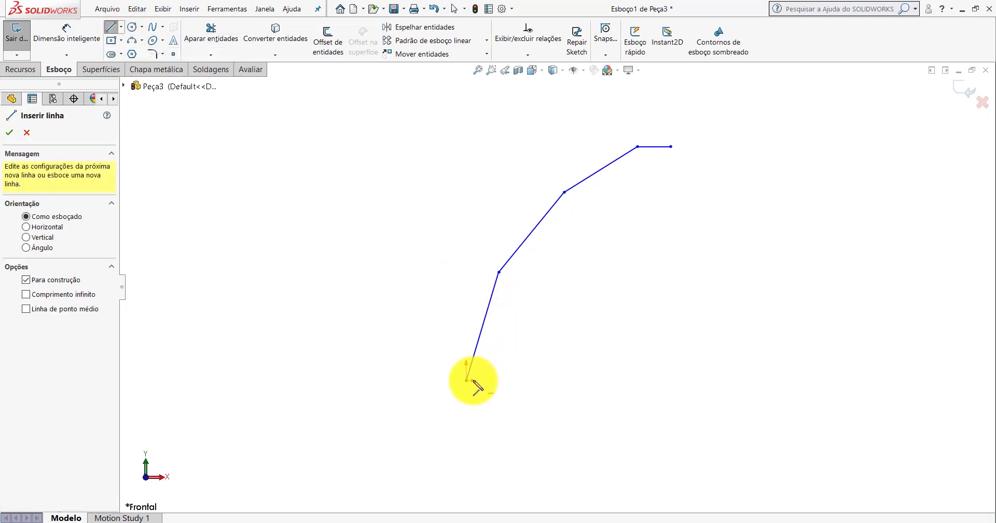
click(467, 379)
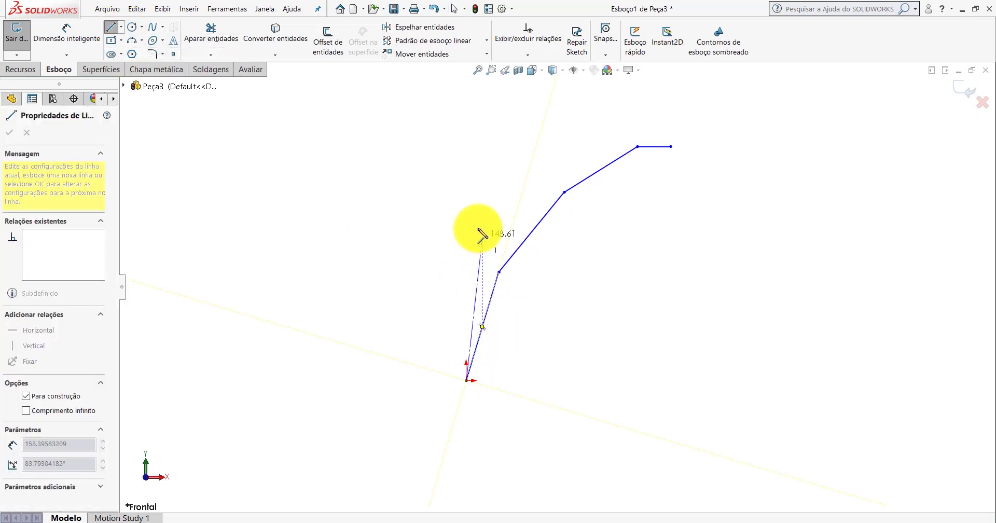
click(466, 204)
key(Escape)
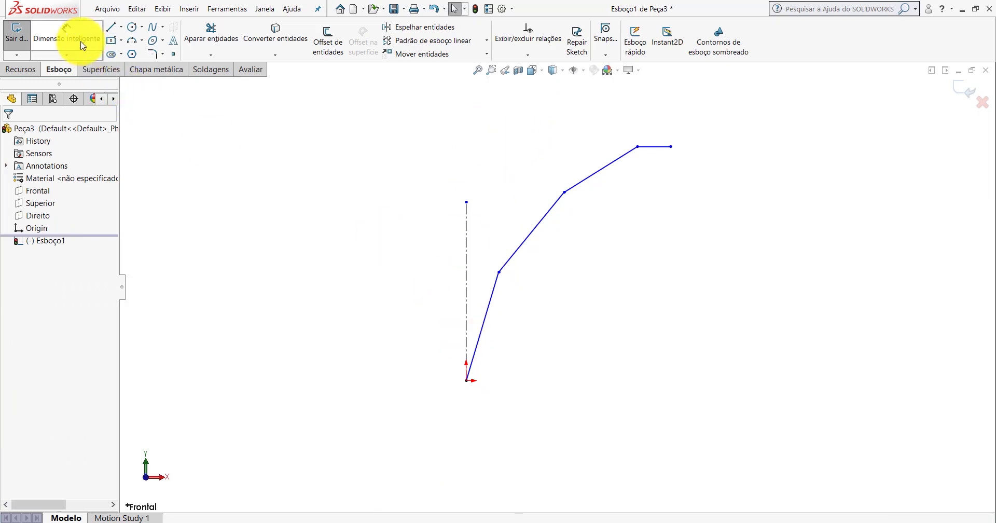
click(373, 485)
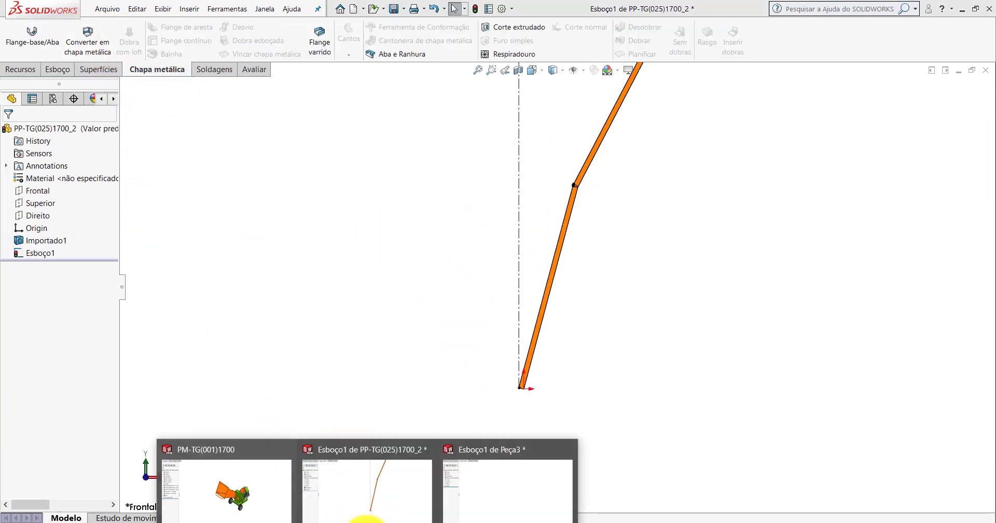
click(449, 466)
click(368, 519)
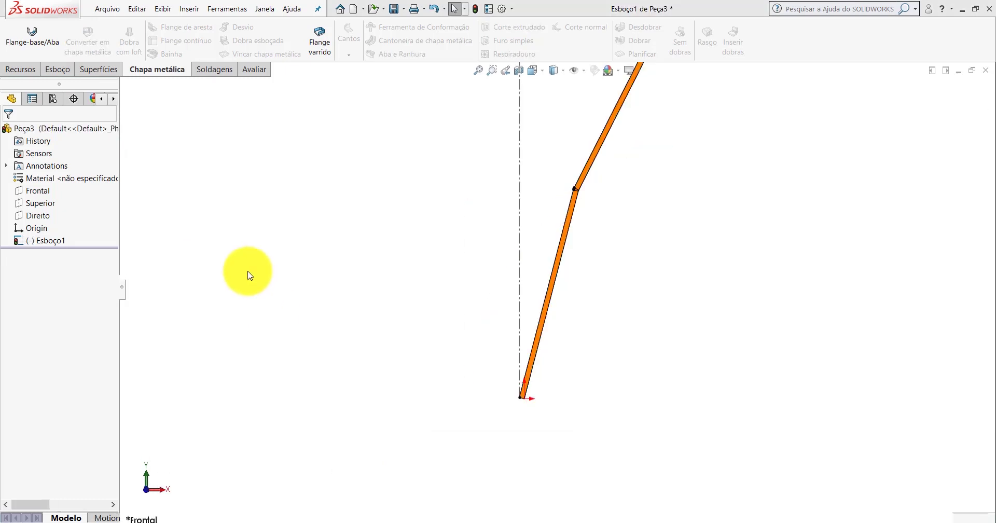
click(56, 70)
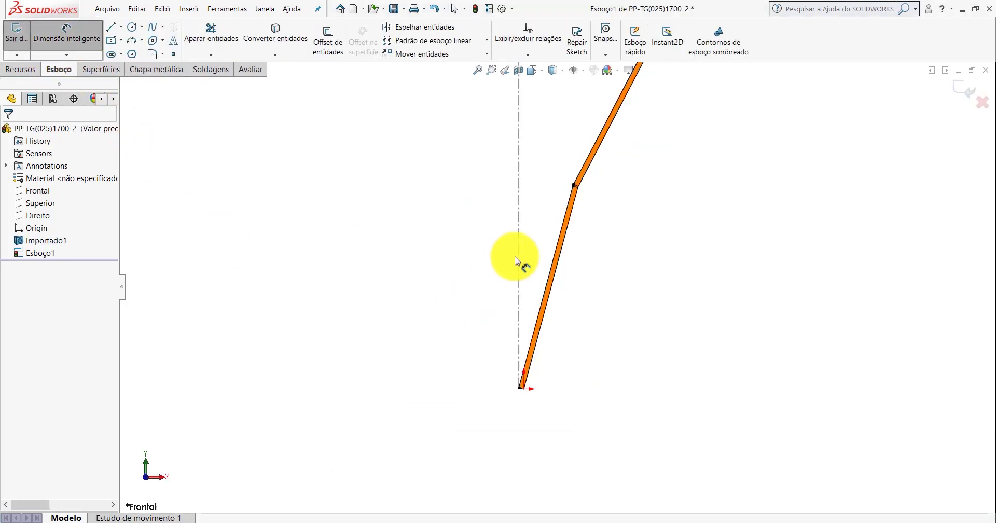
scroll(577, 188, down, 3)
scroll(525, 149, down, 3)
click(496, 154)
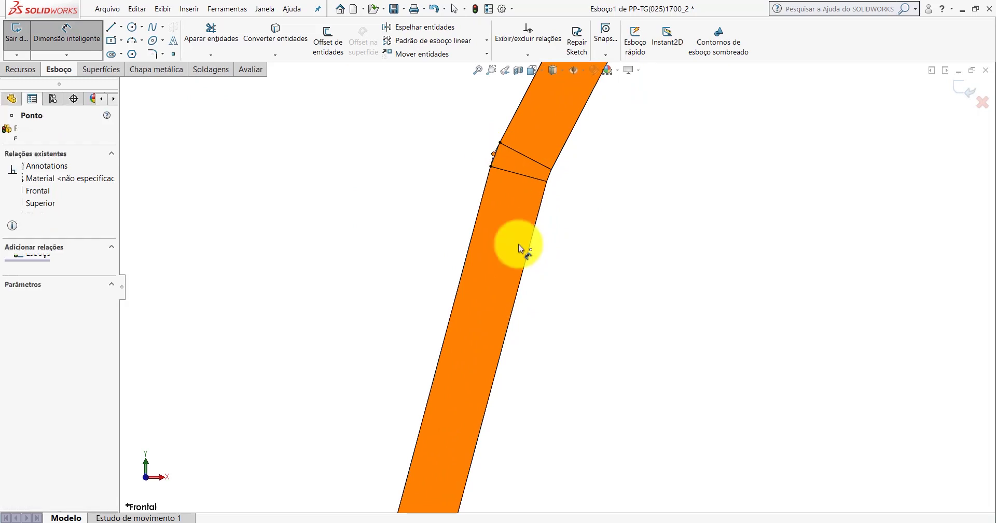
scroll(518, 244, up, 3)
scroll(519, 346, up, 2)
scroll(553, 443, down, 2)
scroll(542, 395, down, 1)
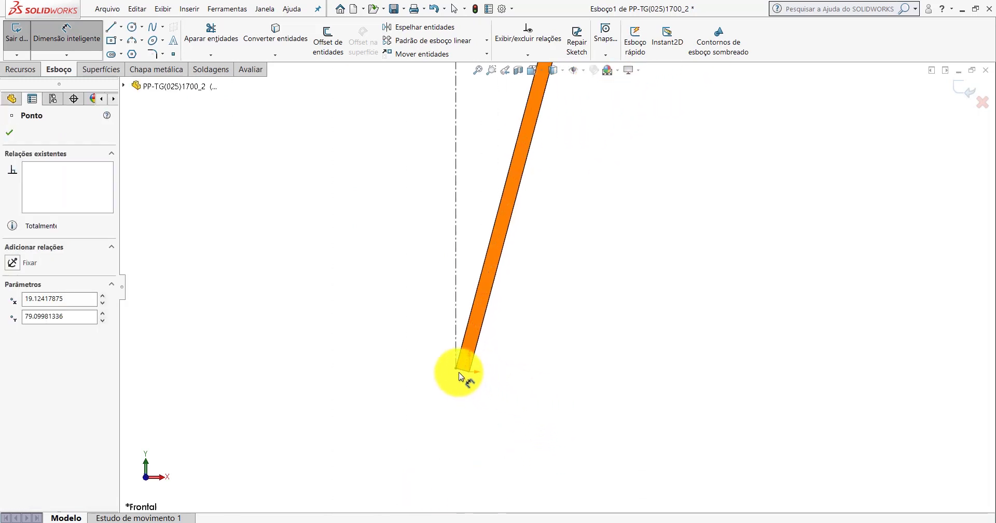
click(472, 360)
scroll(493, 300, up, 4)
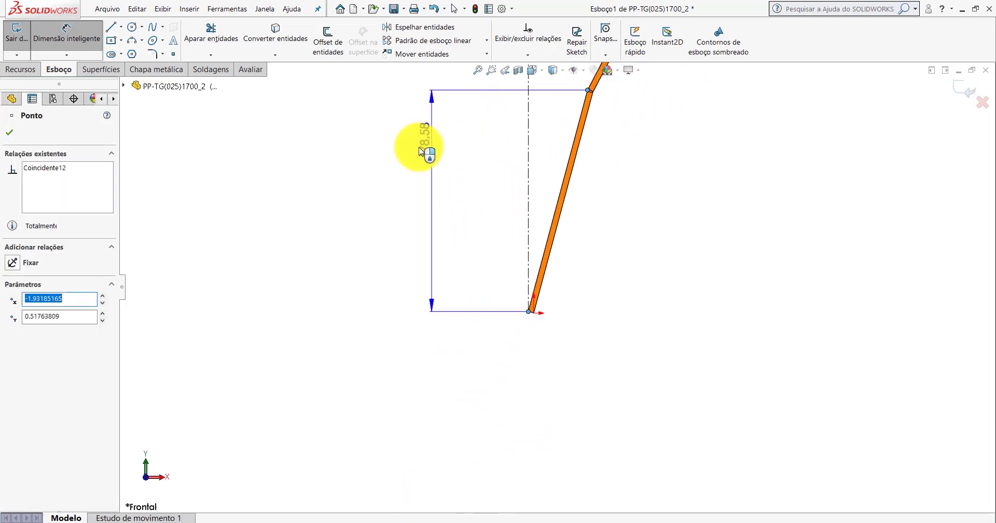
scroll(477, 119, up, 3)
click(523, 145)
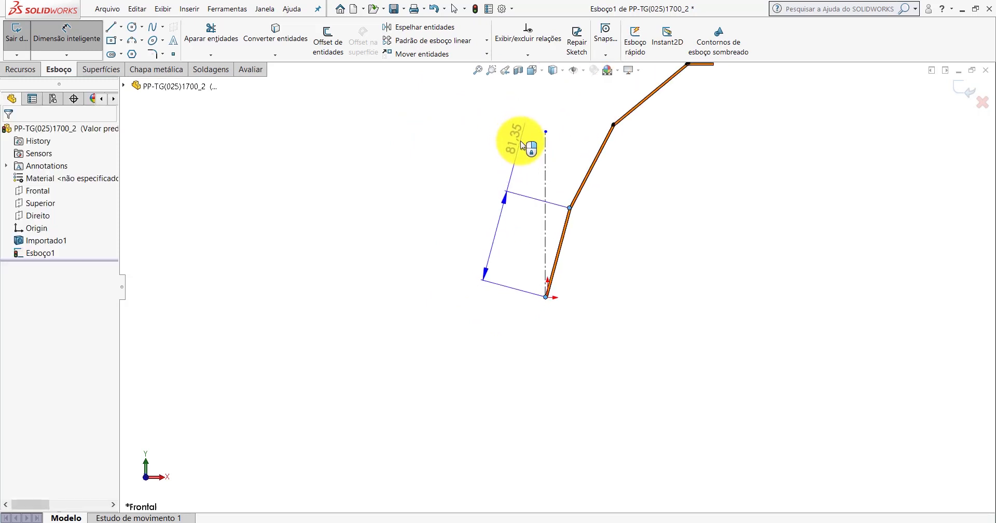
click(400, 498)
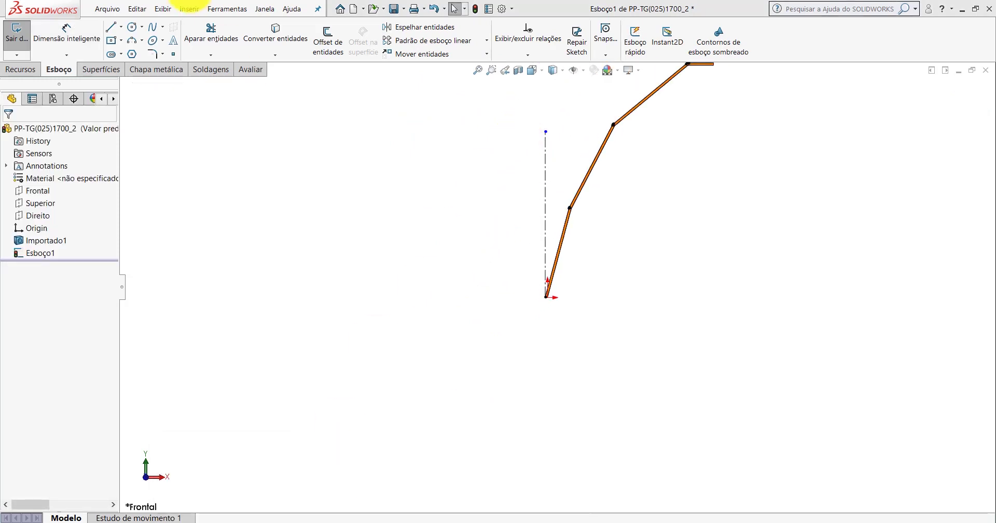
click(74, 27)
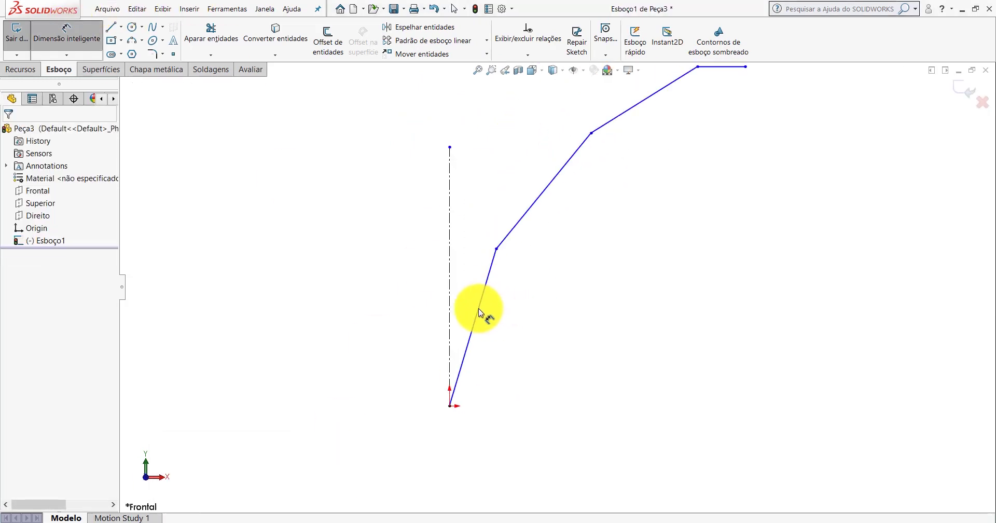
Dimension the first profile segment of Peça3 to a length of 81.35.
click(478, 311)
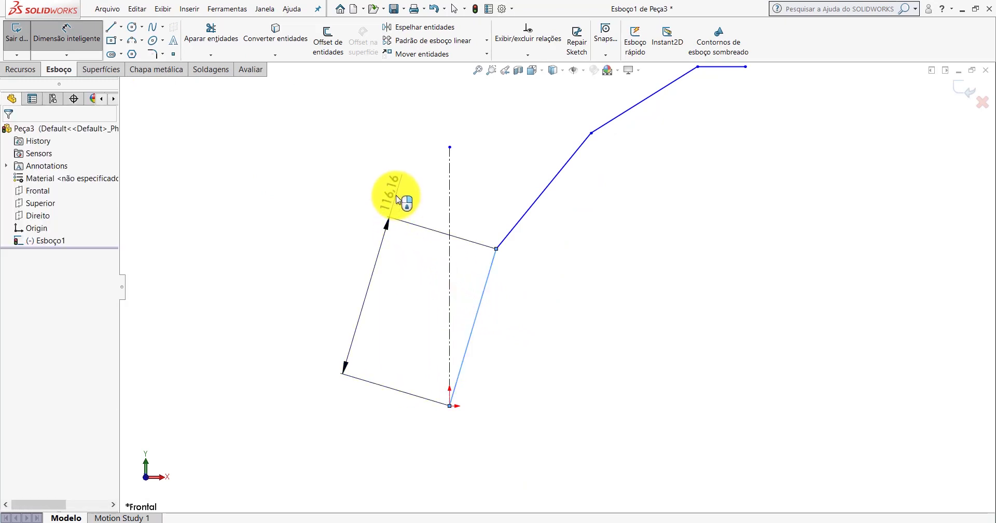
click(397, 200)
text(81,)
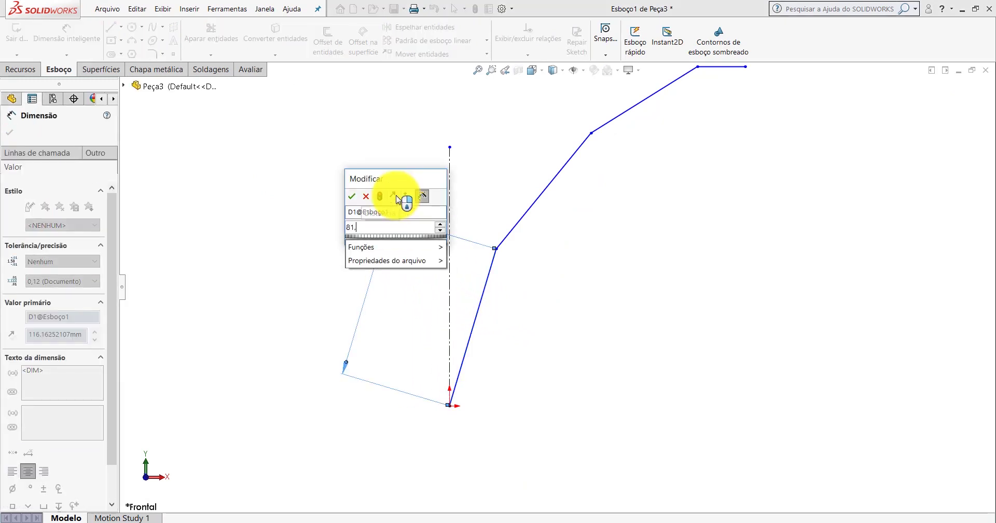
text(35)
key(Return)
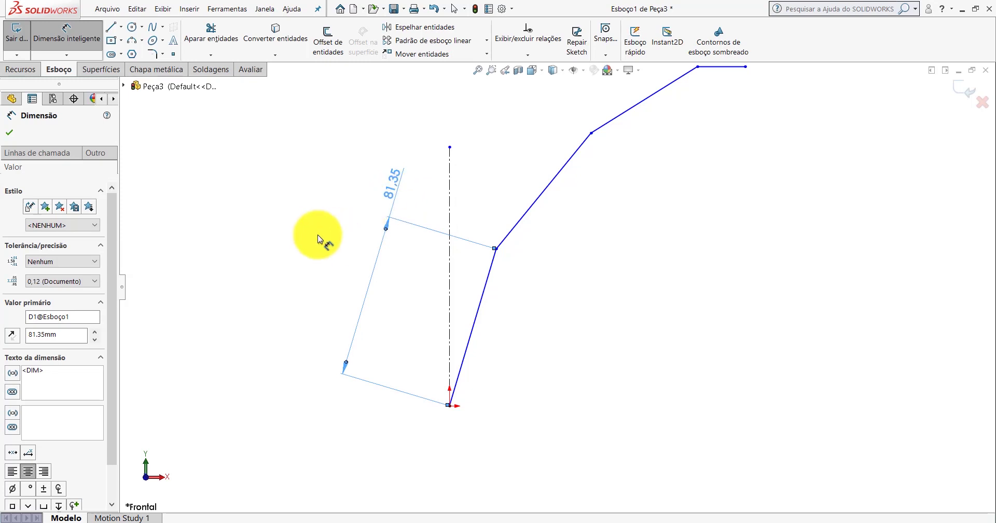
Measure the centerline length and the imported edge's angle in the reference part.
click(378, 489)
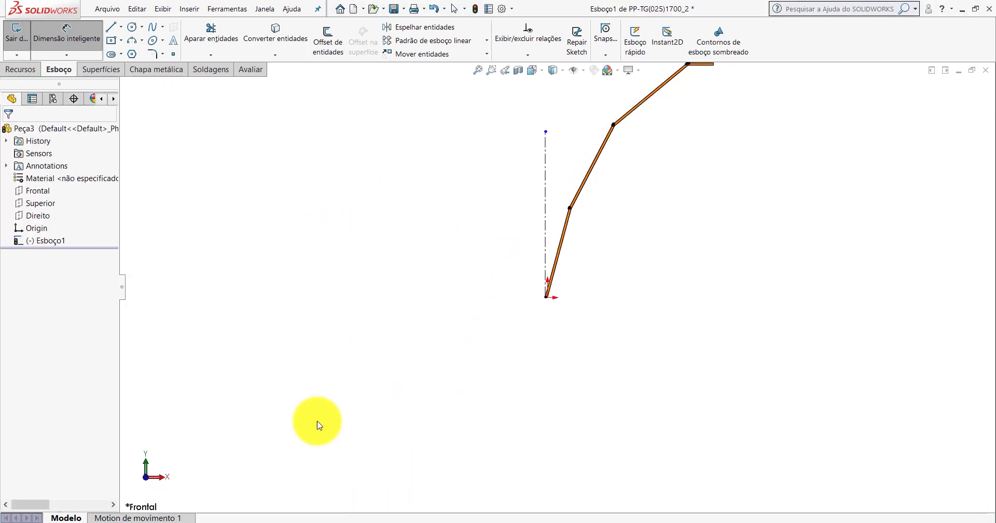
click(251, 69)
click(81, 36)
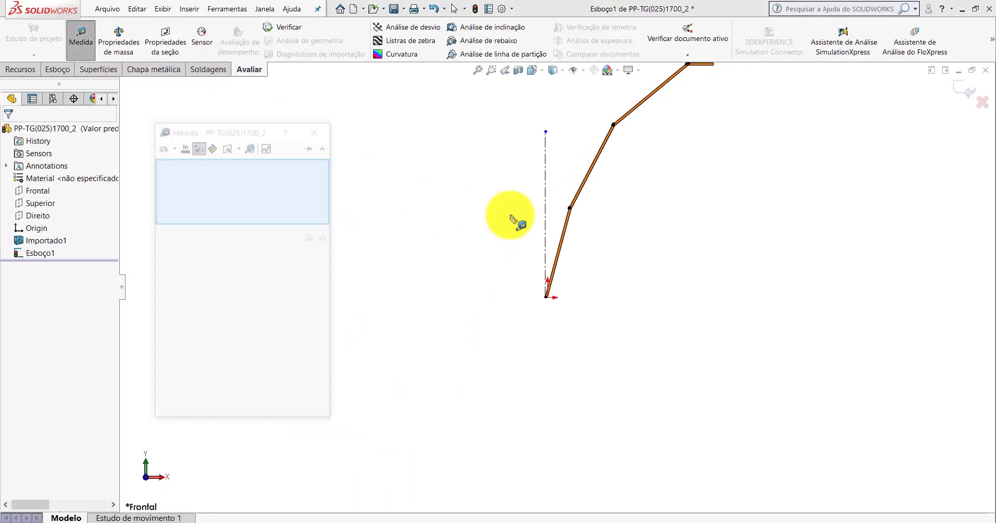
scroll(562, 220, down, 5)
click(544, 220)
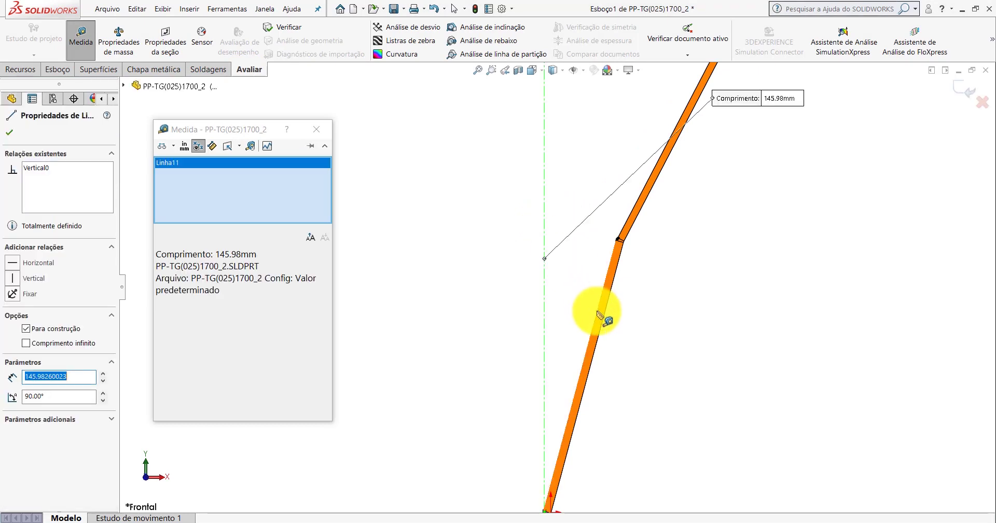
click(599, 314)
key(Escape)
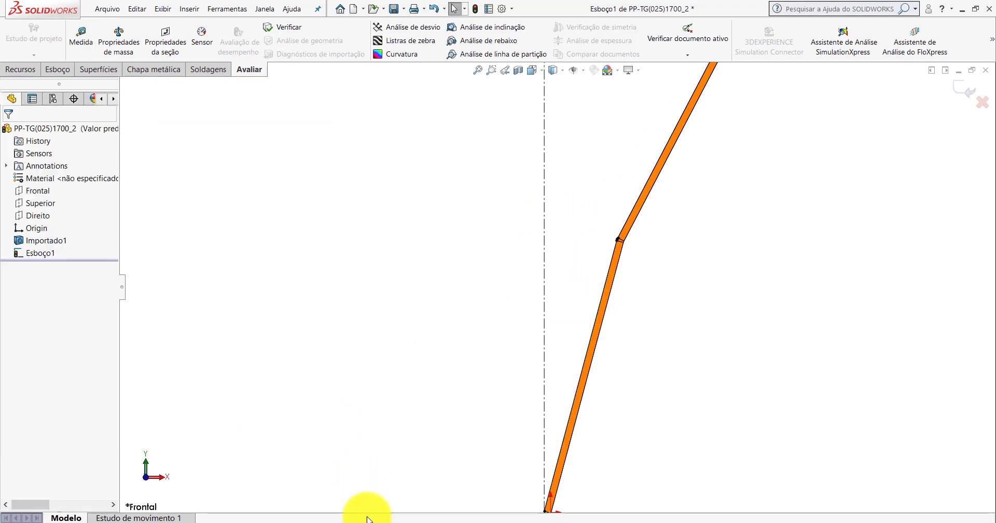
In Peça3, angle the first line at 15° from the vertical centreline.
click(473, 498)
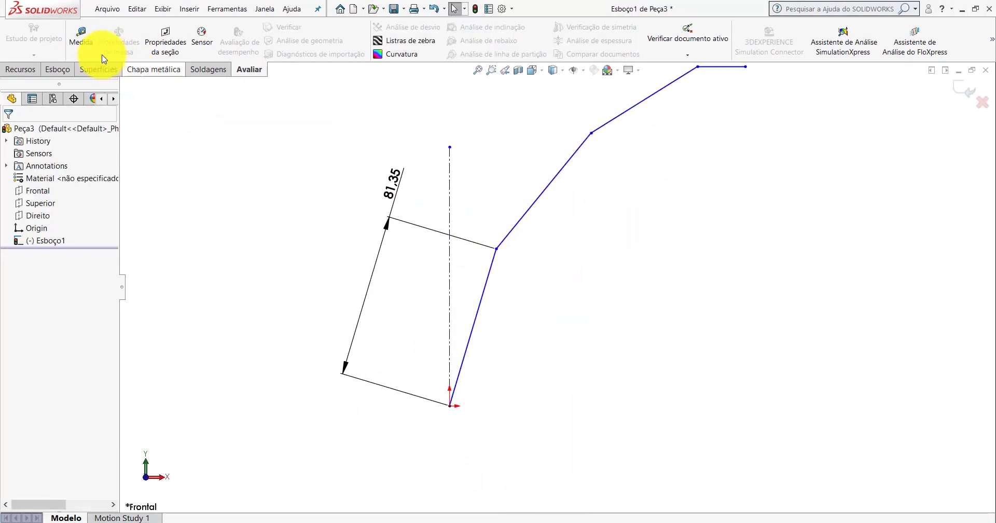
click(54, 73)
click(67, 30)
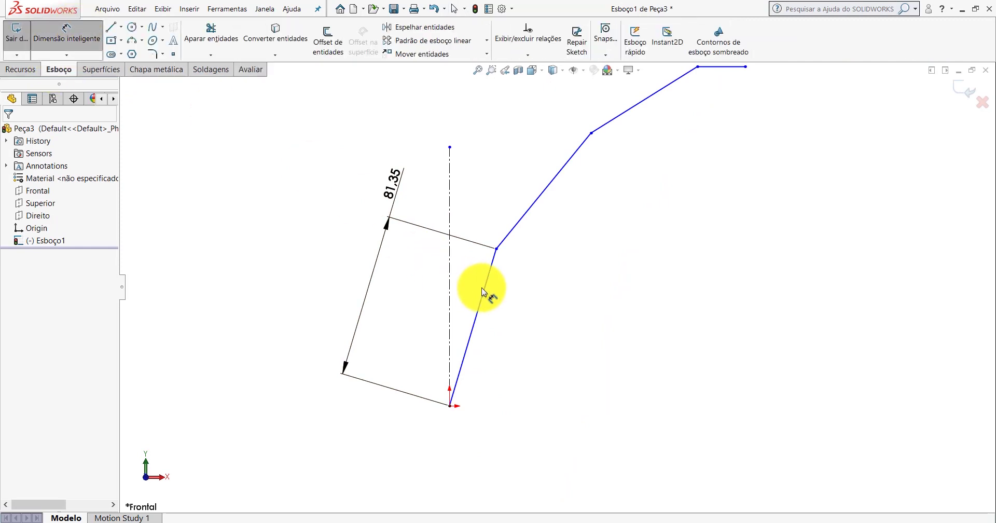
click(469, 292)
click(449, 289)
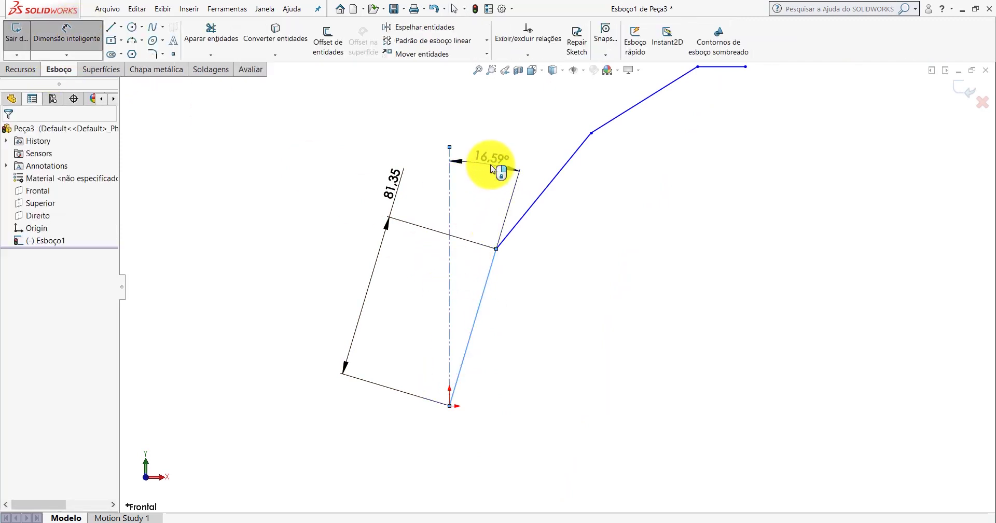
click(490, 167)
text(15)
key(Return)
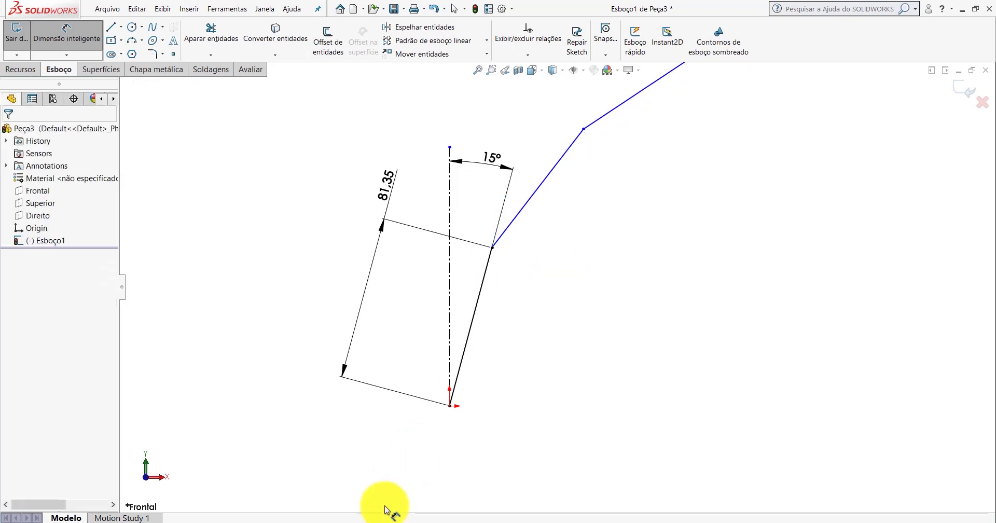
click(367, 484)
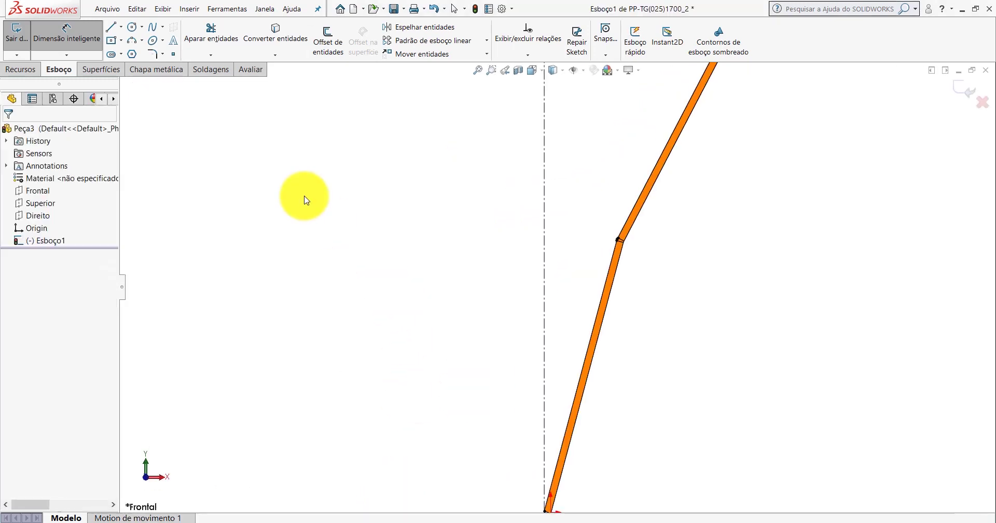
Measure the reference profile's second segment between its bend points (83.17), then return to Peça3.
click(86, 43)
scroll(677, 231, down, 3)
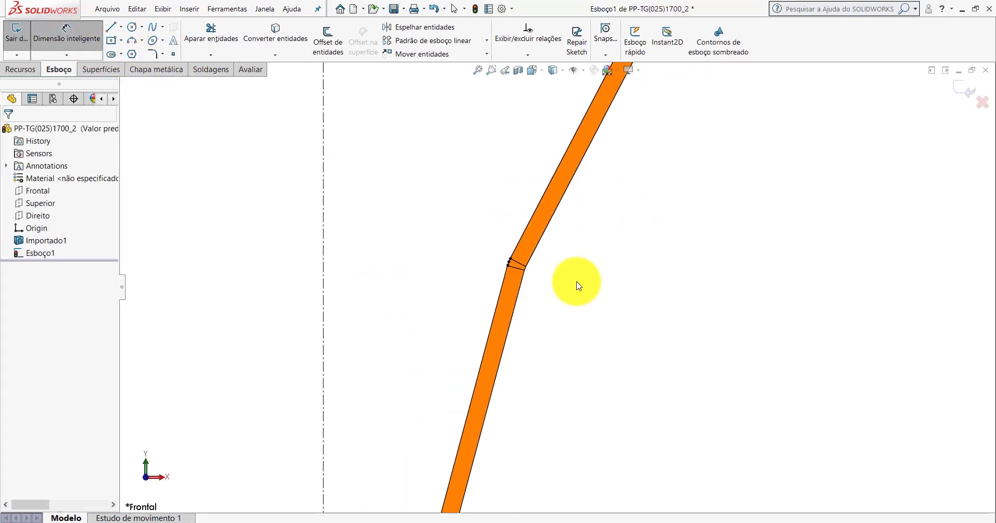
scroll(379, 254, down, 5)
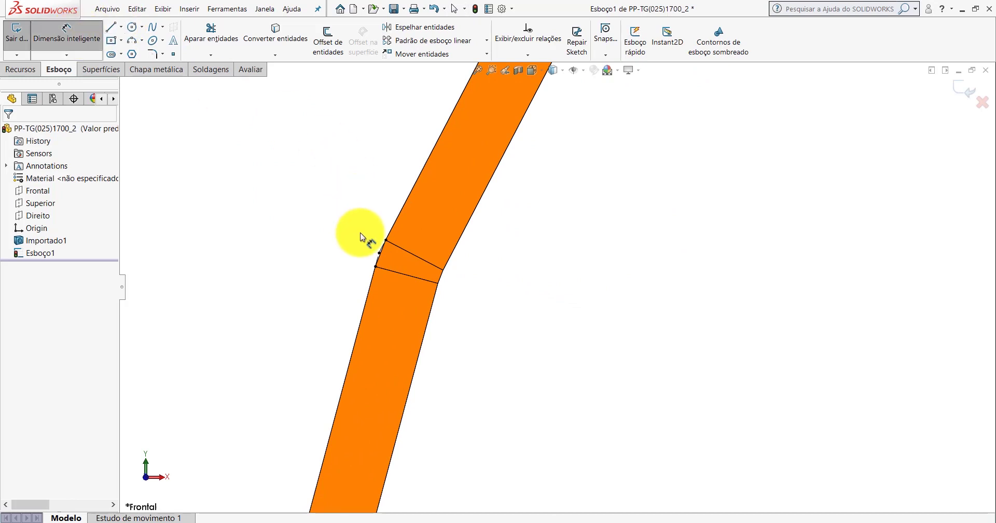
click(377, 254)
scroll(577, 201, up, 2)
scroll(603, 202, up, 2)
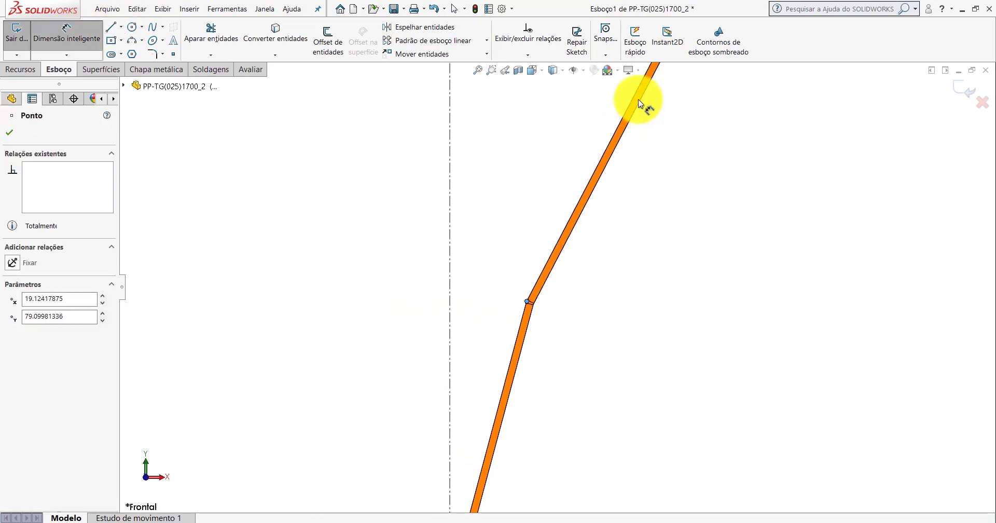
scroll(628, 154, up, 1)
scroll(597, 197, down, 2)
scroll(539, 273, down, 3)
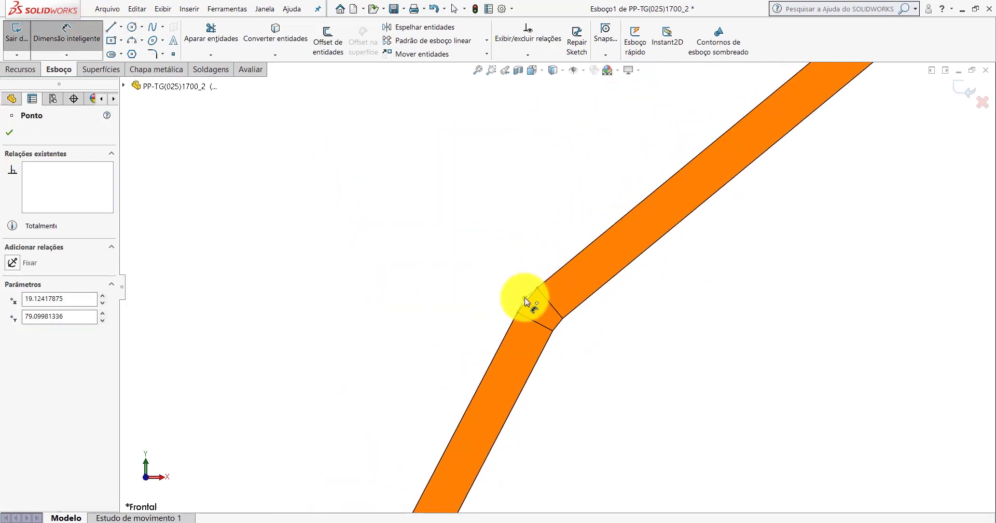
click(526, 300)
scroll(533, 301, up, 2)
scroll(535, 317, up, 2)
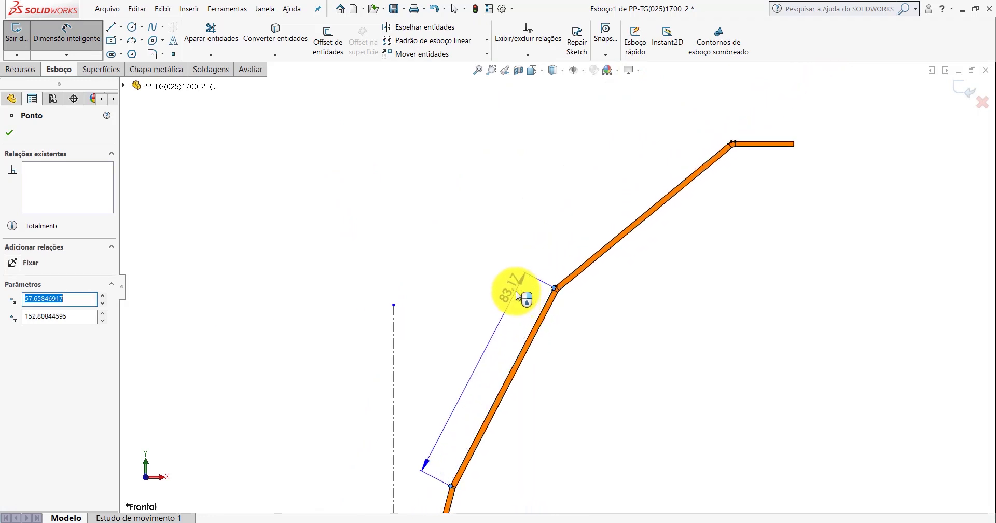
key(Escape)
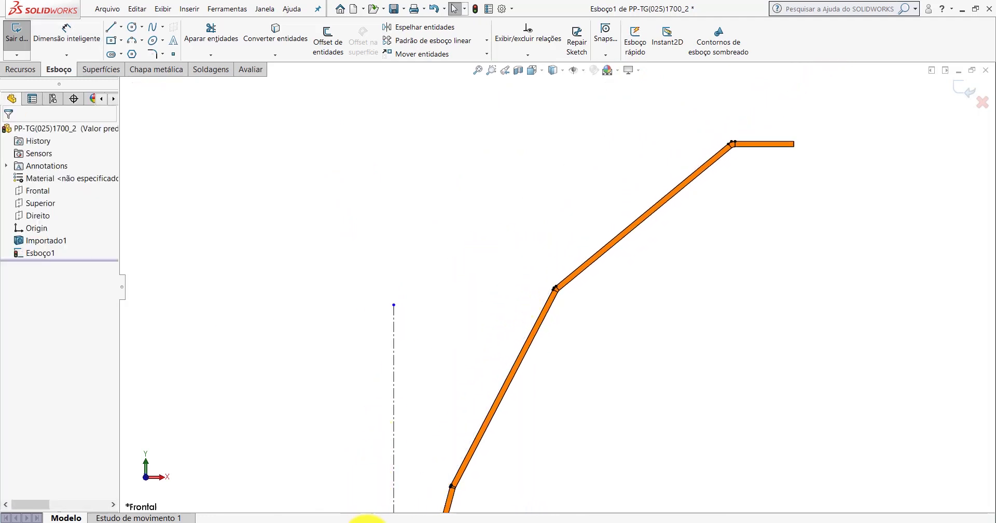
click(483, 497)
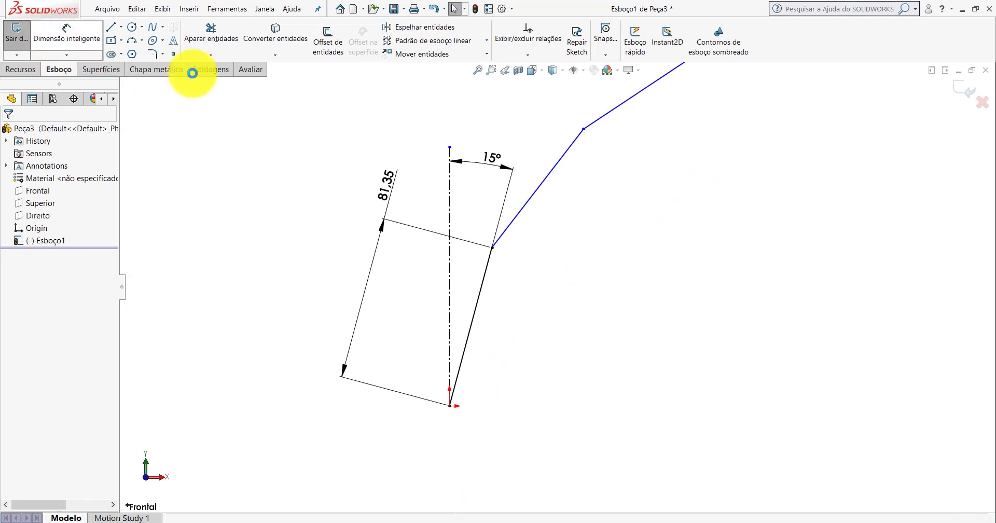
Dimension the second profile line of the Peça3 sketch to 83.17 mm.
scroll(545, 200, down, 3)
key(d)
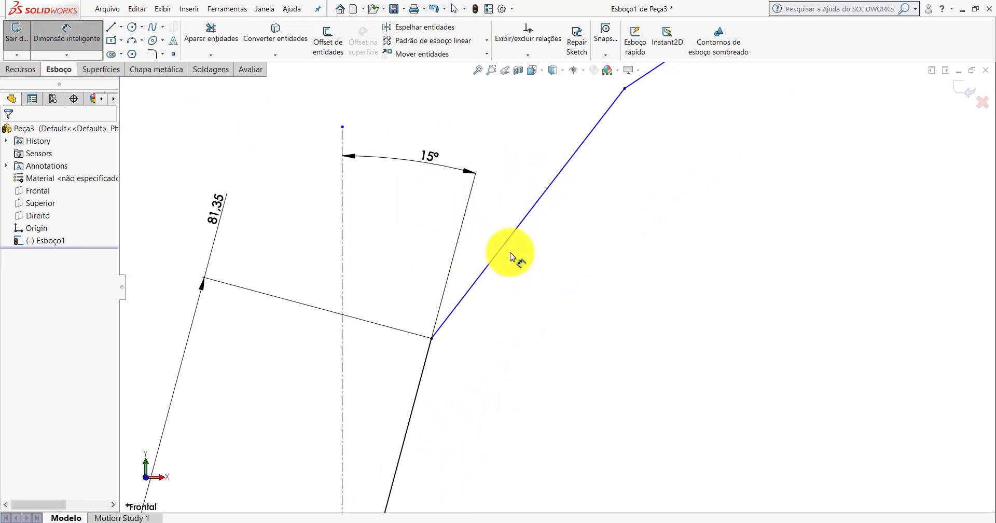
click(513, 247)
scroll(524, 236, up, 2)
click(576, 280)
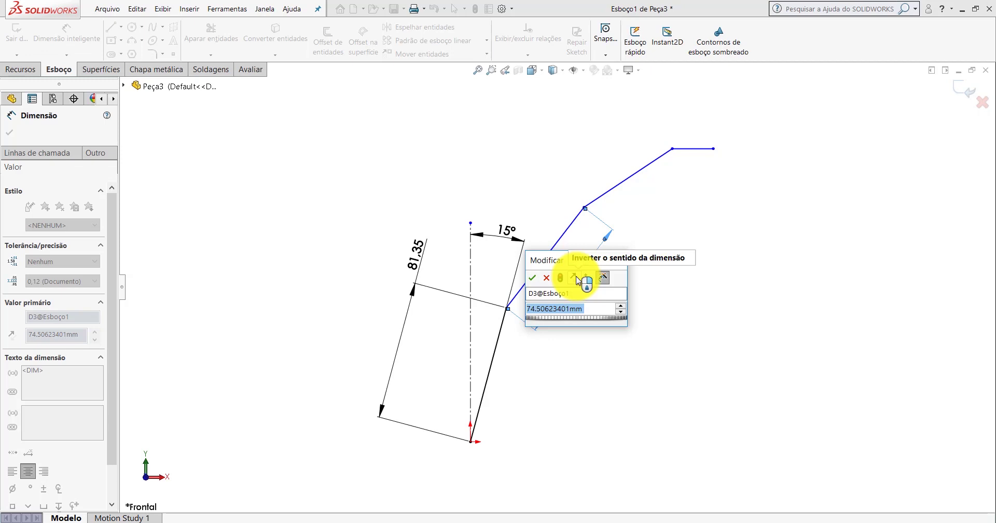
text(83.17)
key(Return)
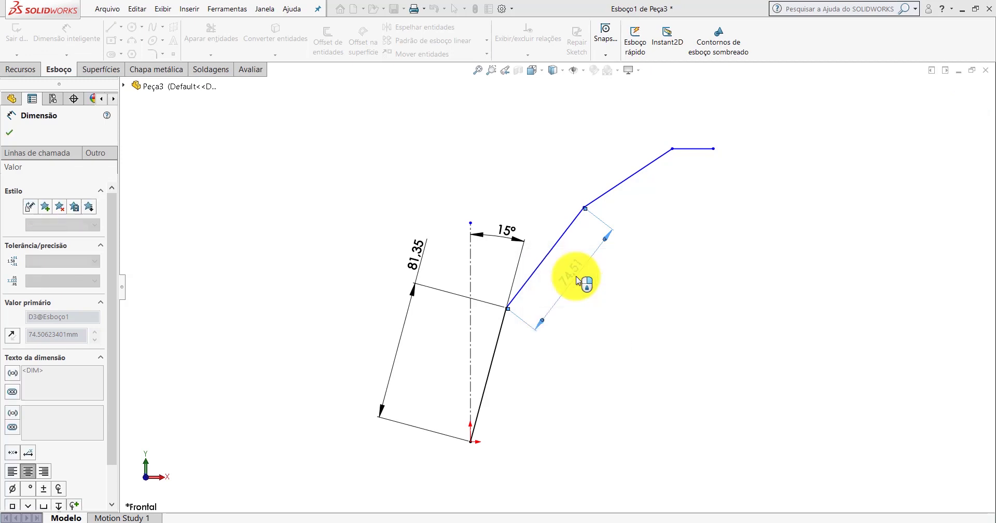
key(Escape)
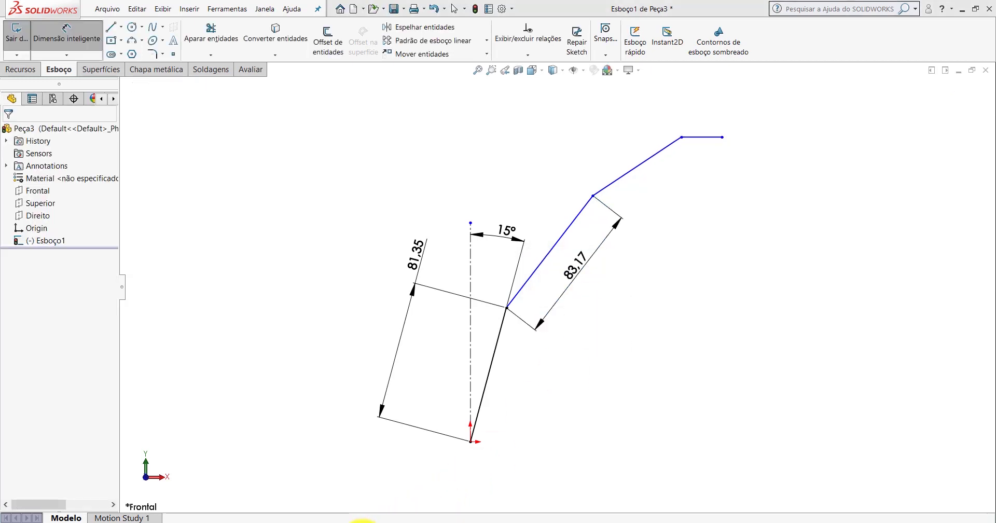
click(223, 480)
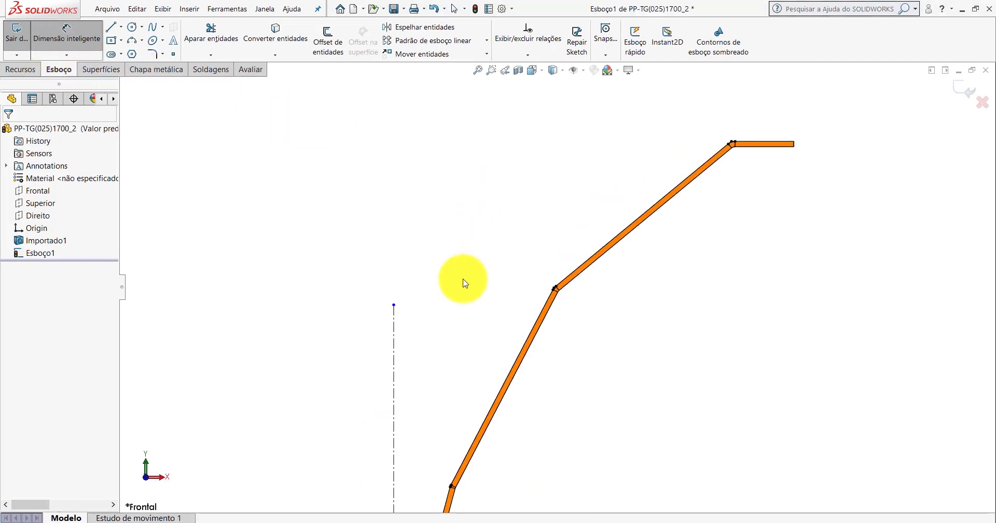
key(f)
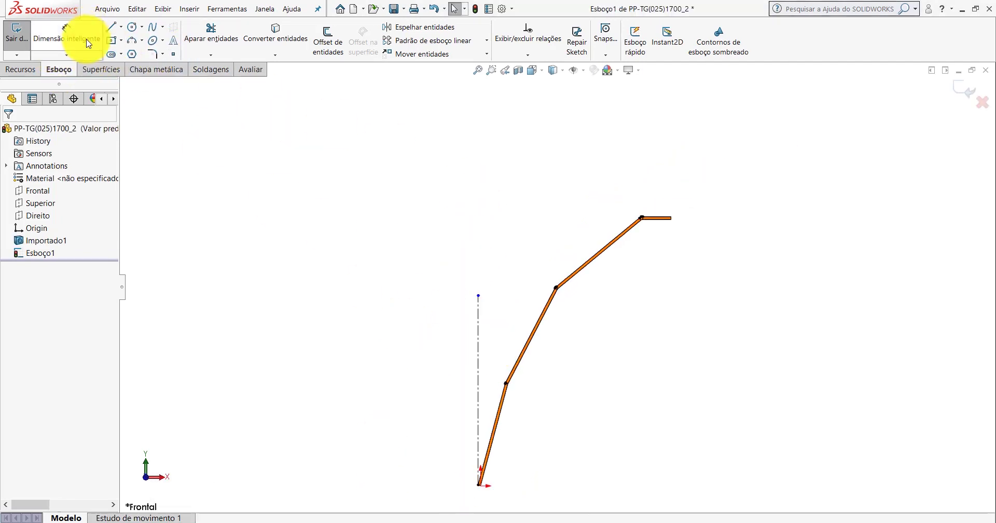
click(88, 43)
click(481, 330)
scroll(517, 337, down, 5)
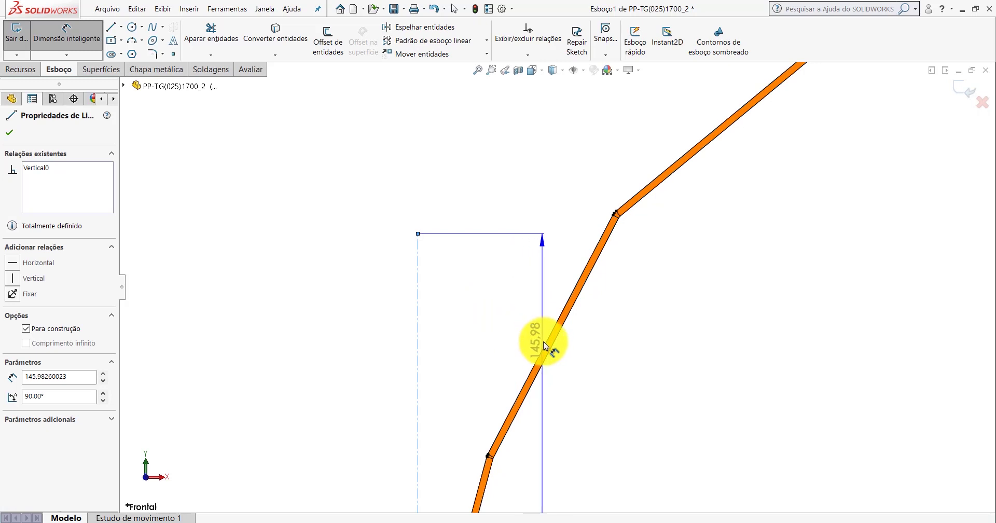
click(546, 342)
click(489, 240)
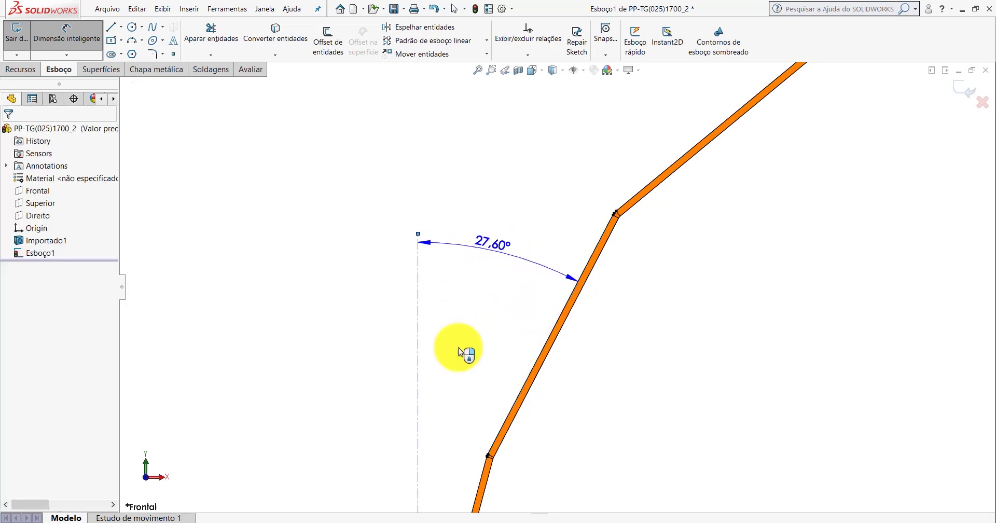
key(Escape)
click(450, 500)
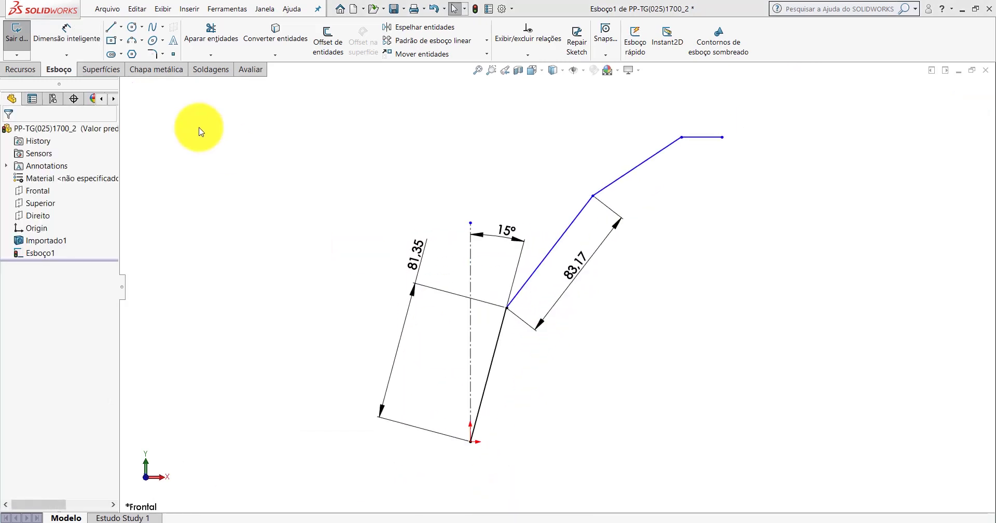
Add a 27.6° angle dimension between the second profile line and the vertical centreline.
click(70, 36)
click(541, 273)
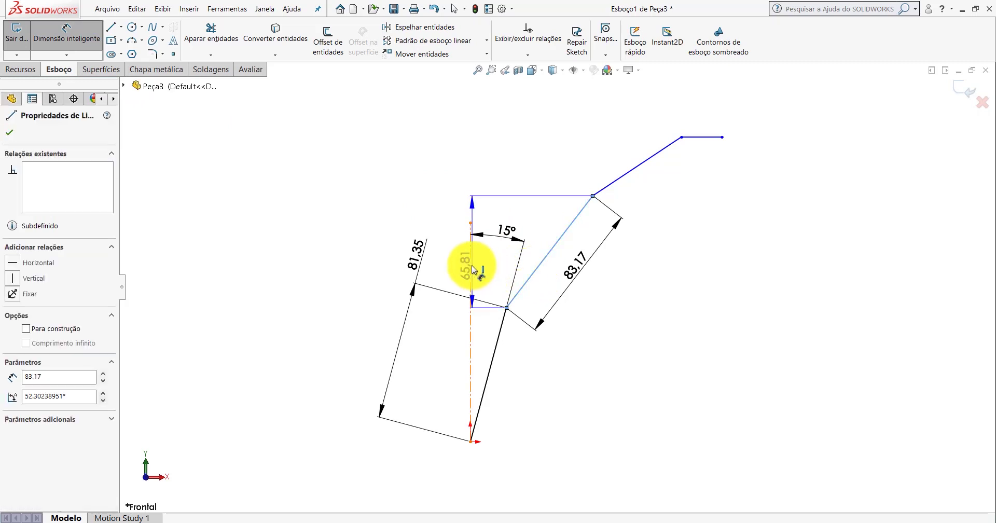
click(470, 265)
click(519, 152)
text(27,6)
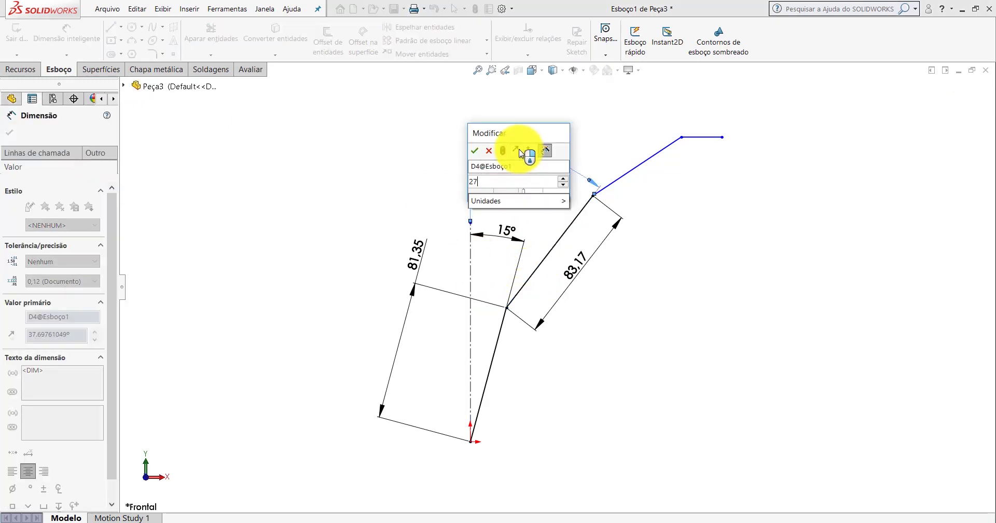
key(Return)
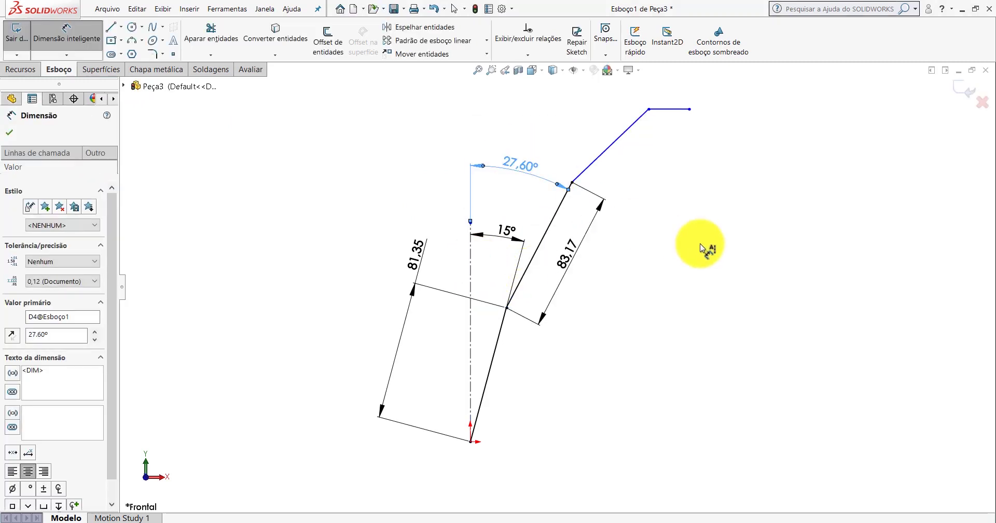
click(702, 244)
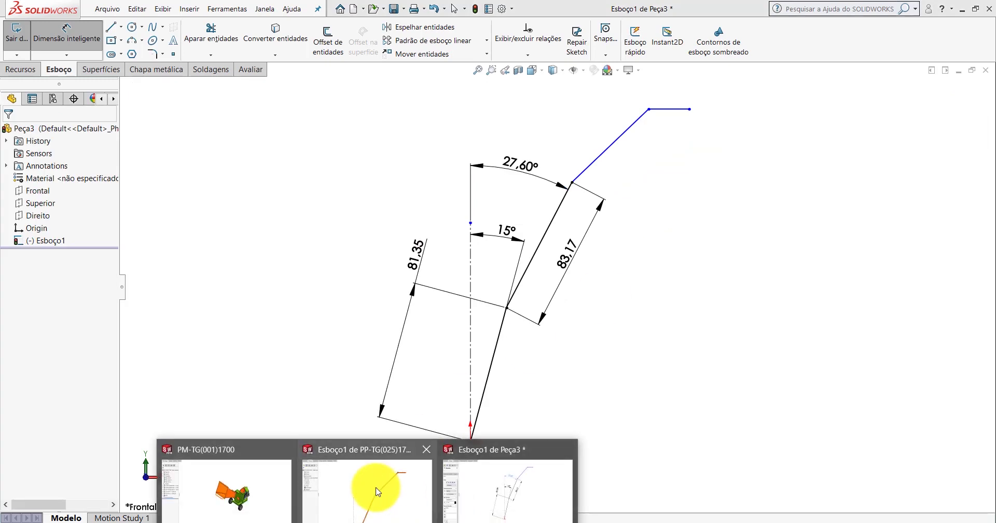
Switch to the imported PP-TG(025)1700_2 sketch and leave dimensioning mode.
click(382, 484)
scroll(596, 223, down, 3)
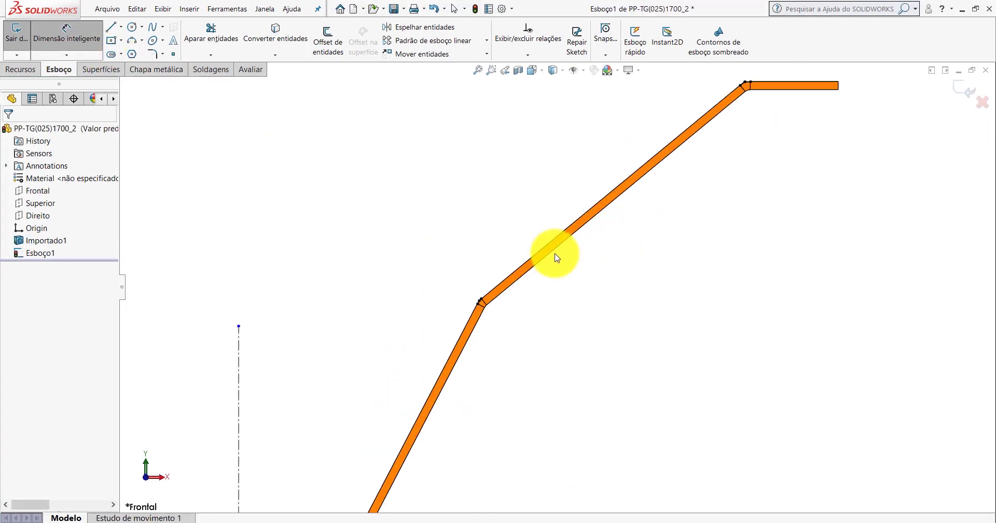
scroll(556, 255, down, 4)
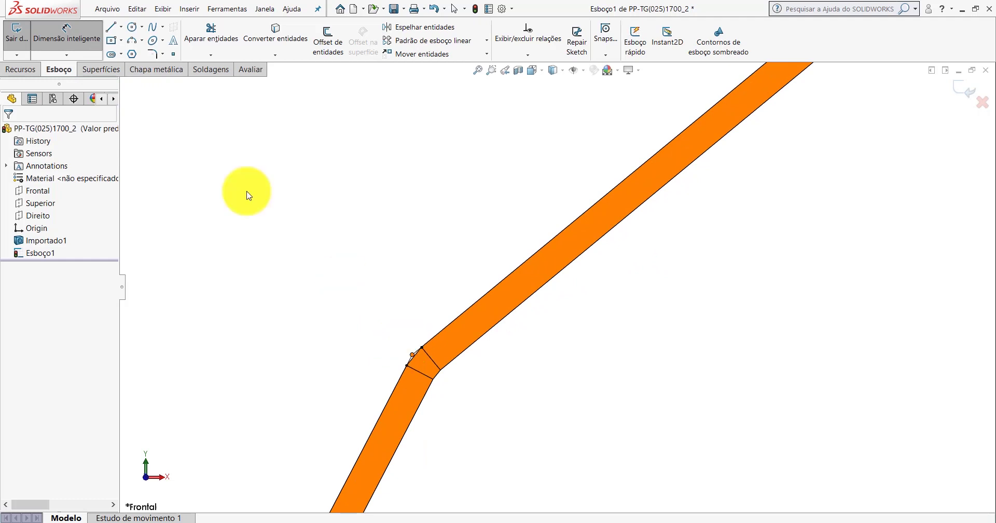
key(Escape)
scroll(729, 217, up, 1)
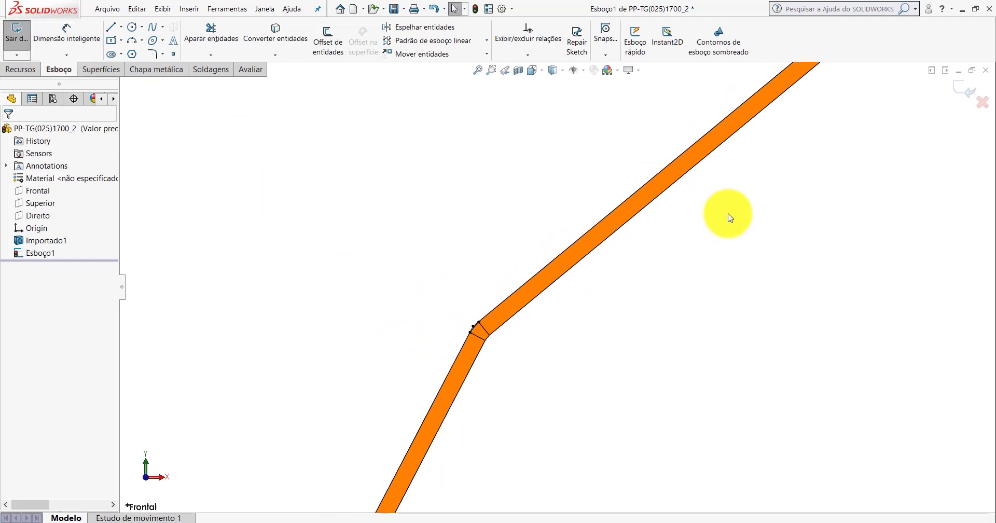
scroll(736, 156, up, 2)
scroll(673, 190, down, 3)
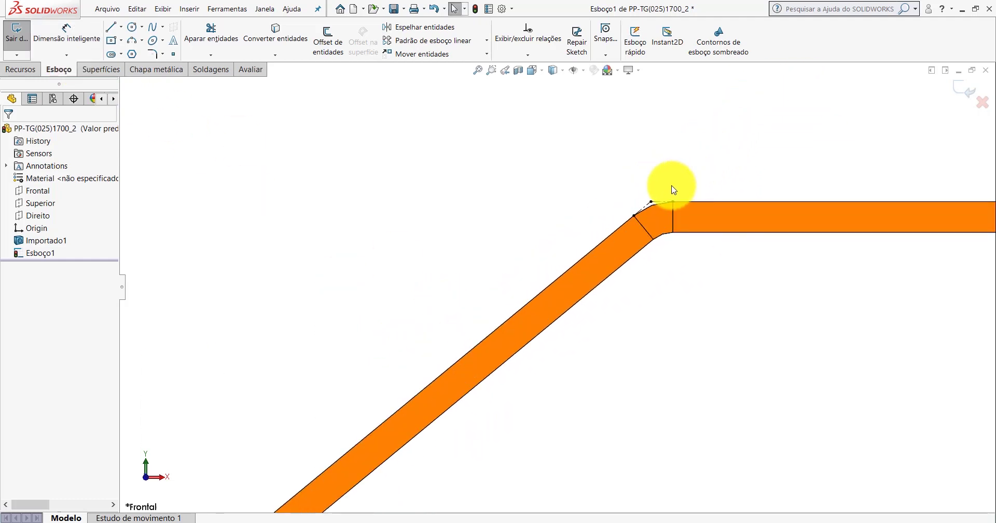
Measure the reference's upper slanted leg at 85.42 without placing it, then return to Peça3.
click(652, 207)
click(72, 38)
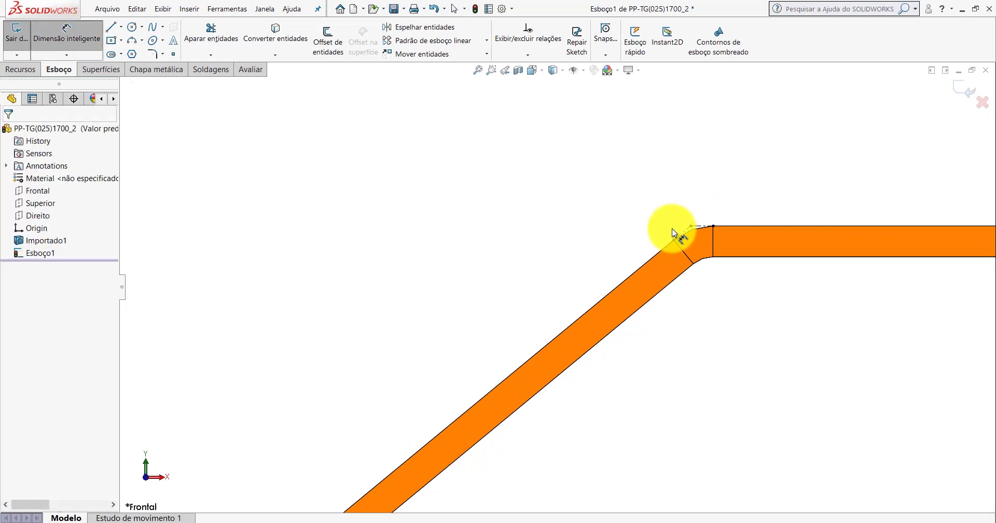
click(690, 227)
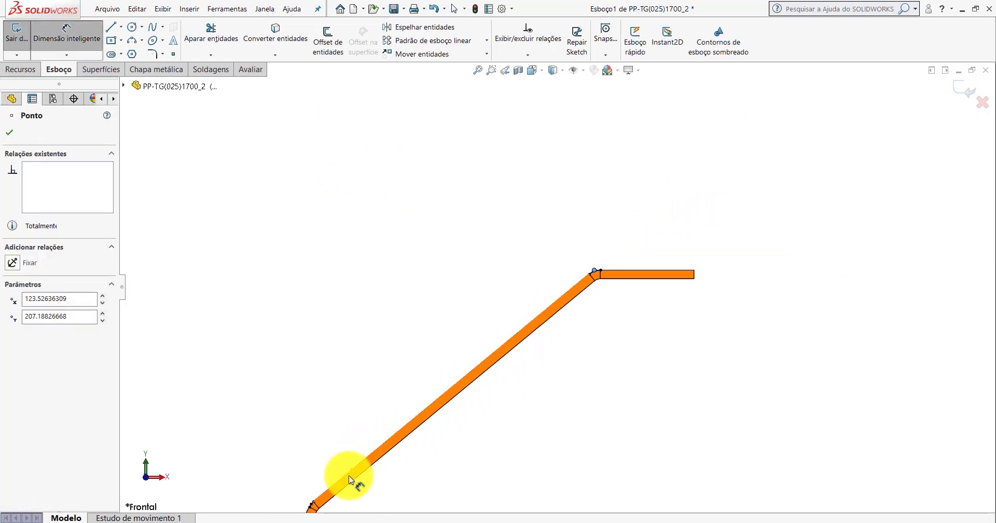
scroll(348, 475, down, 2)
scroll(338, 480, down, 1)
click(325, 486)
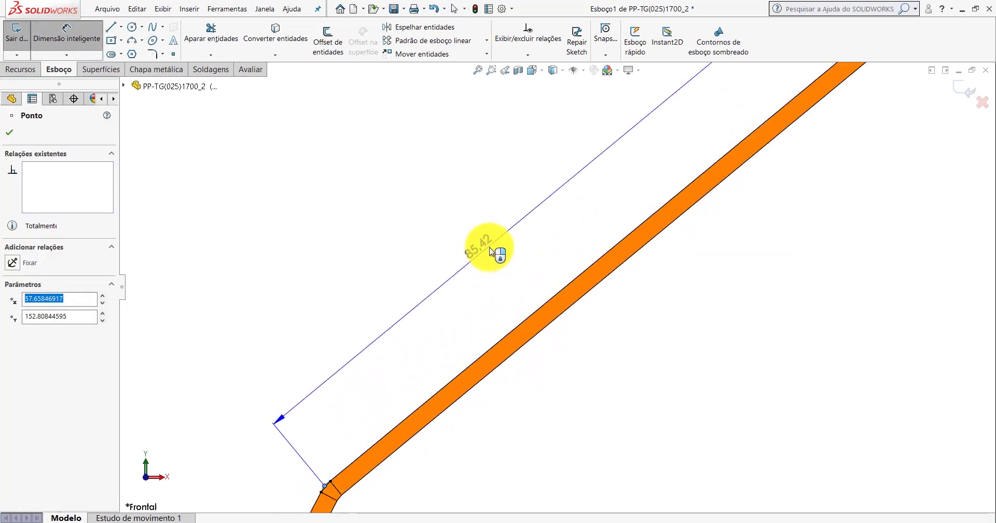
scroll(492, 250, up, 1)
scroll(570, 252, up, 2)
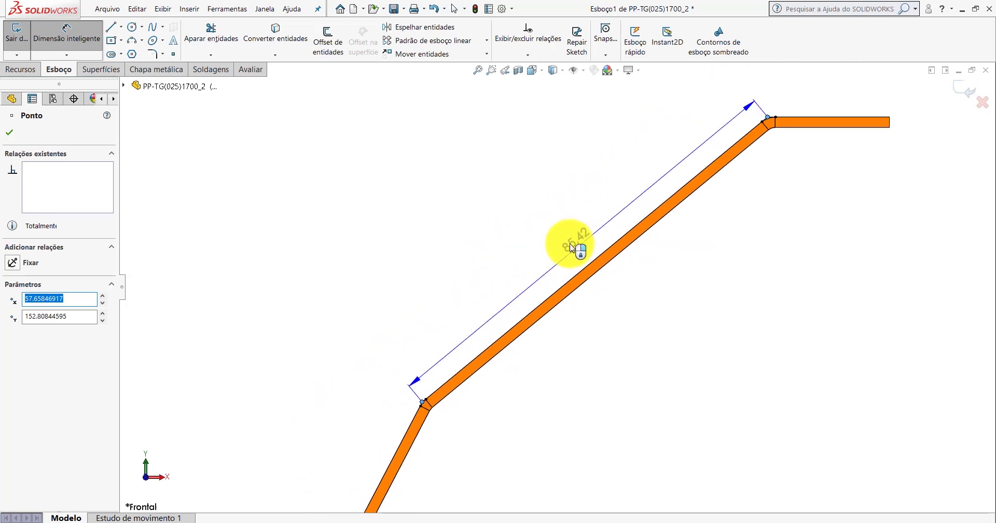
key(Escape)
key(Escape)
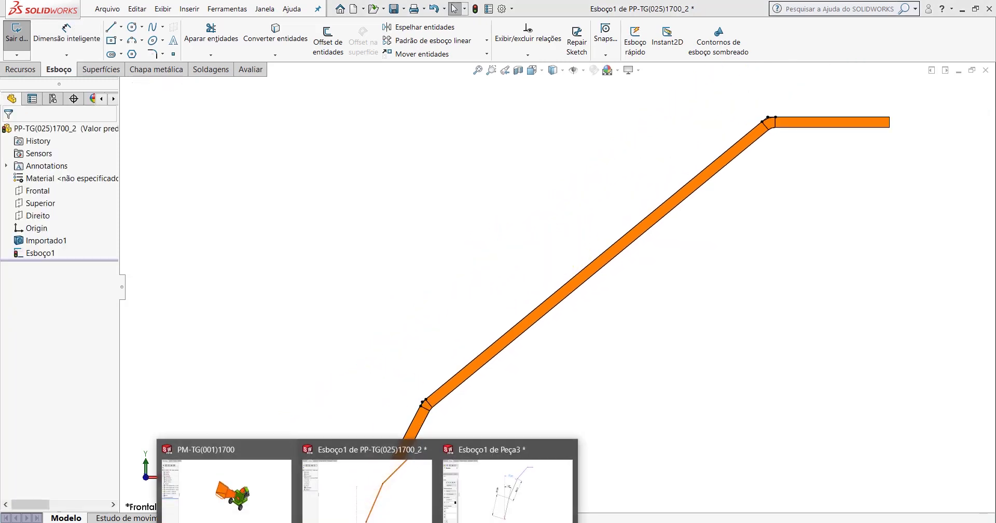
click(454, 504)
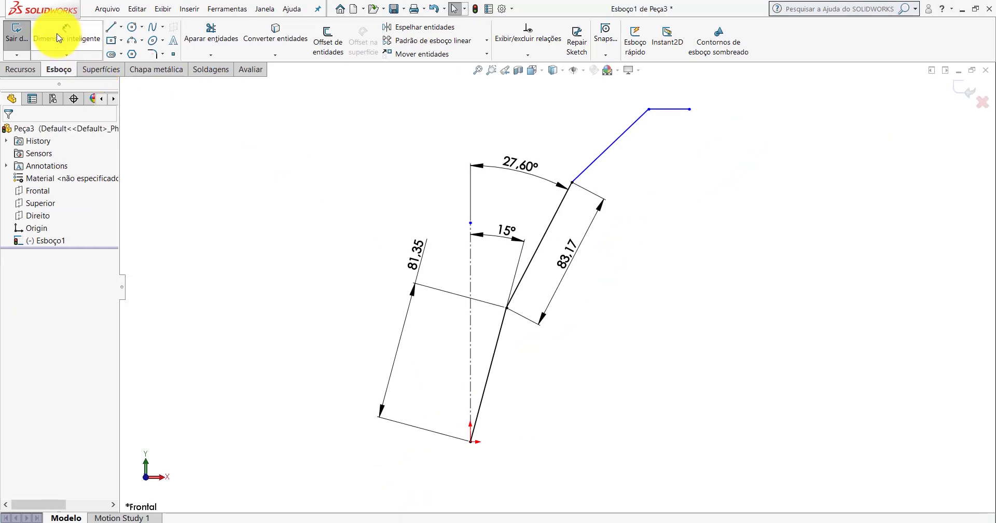
Dimension Peça3's upper inclined line to 85,42, then switch to the reference sketch.
scroll(591, 109, down, 3)
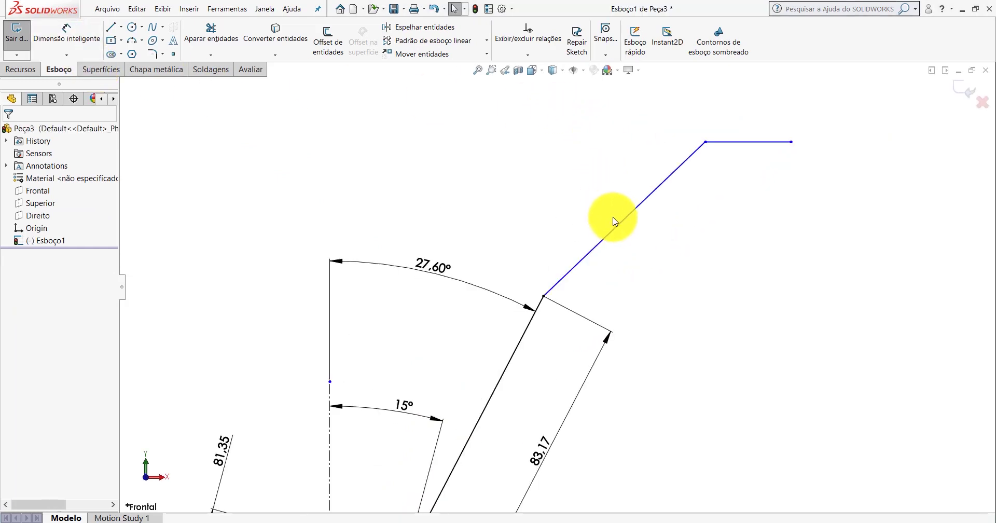
click(65, 29)
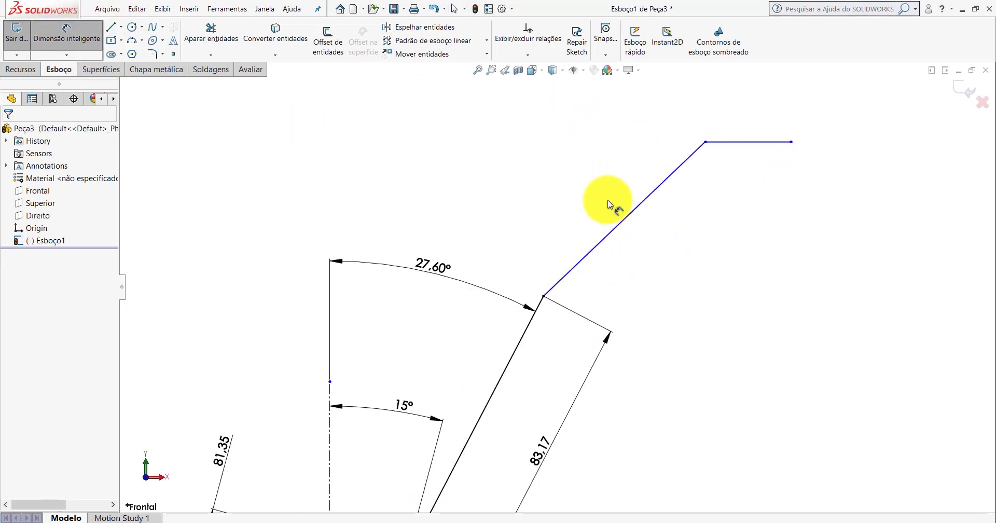
click(623, 223)
click(667, 260)
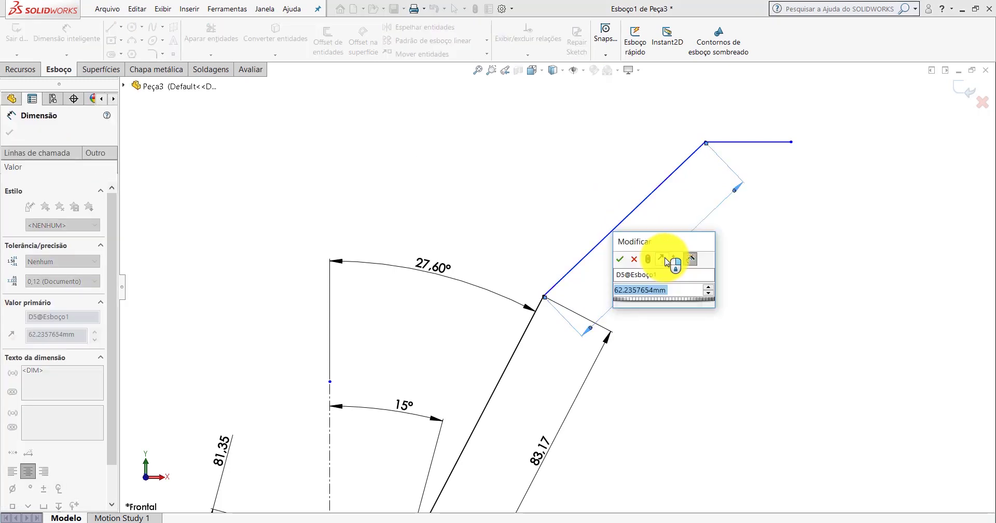
text(85,42)
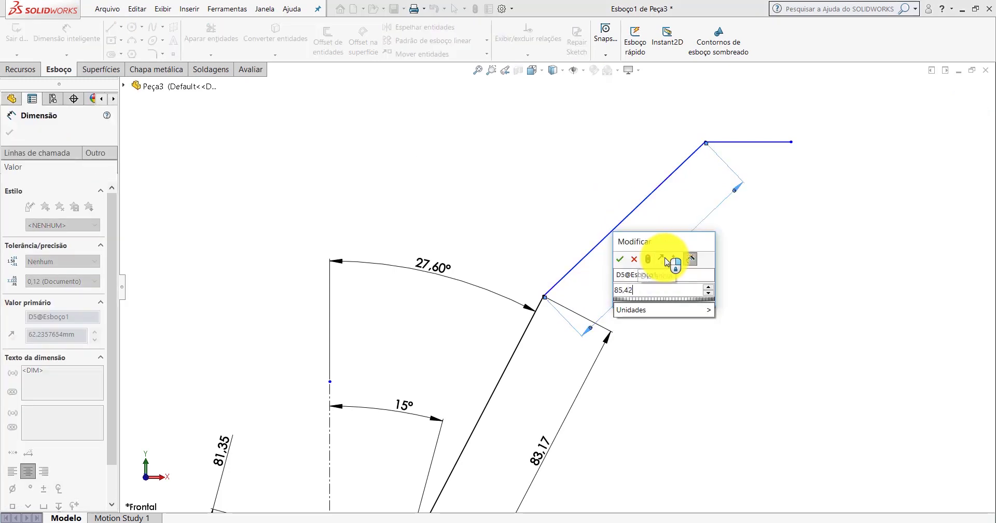
key(Return)
scroll(677, 255, up, 2)
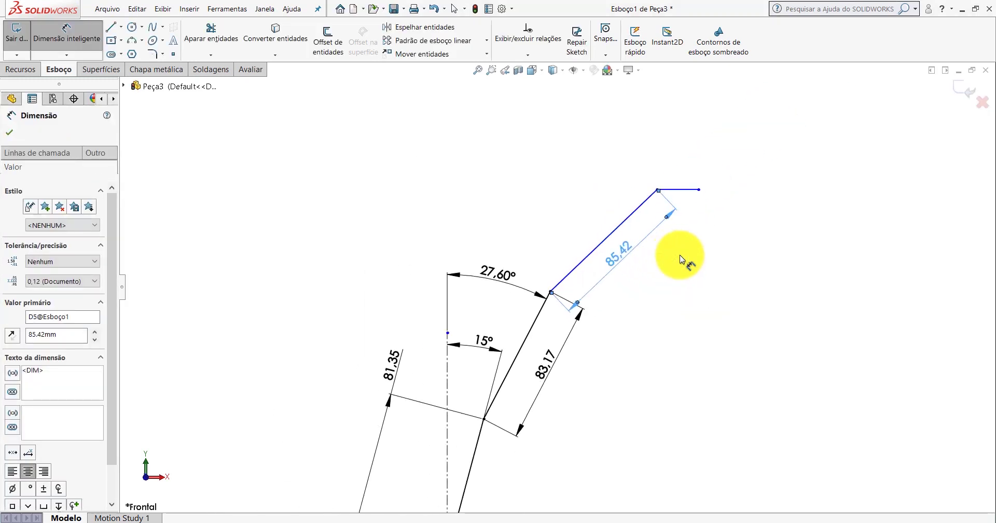
key(Escape)
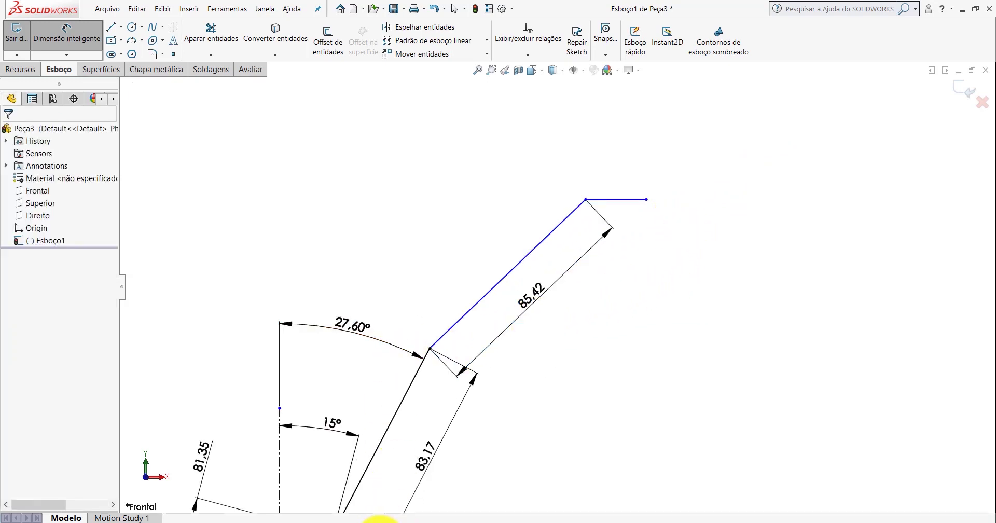
click(379, 495)
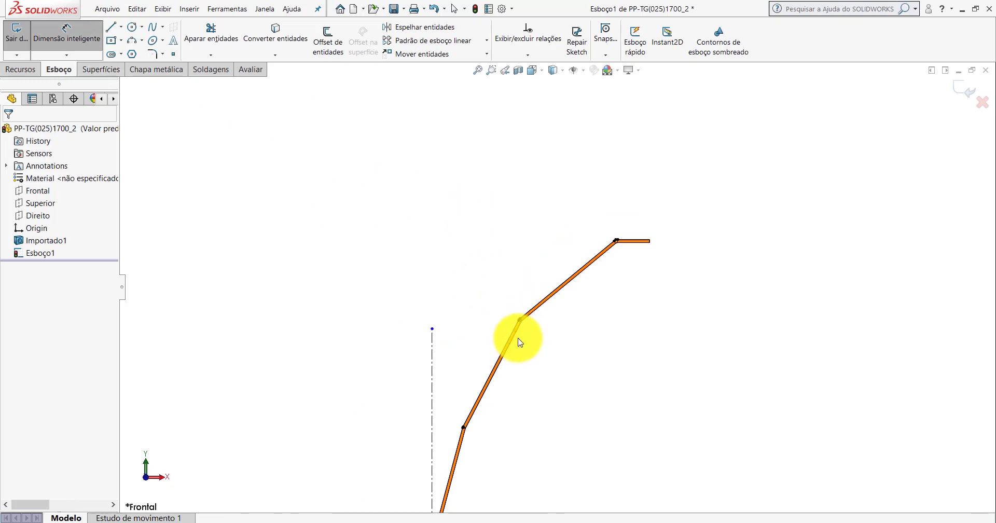
Measure the reference's centerline-to-upper-leg angle at 50.46° without placing the dimension.
click(65, 33)
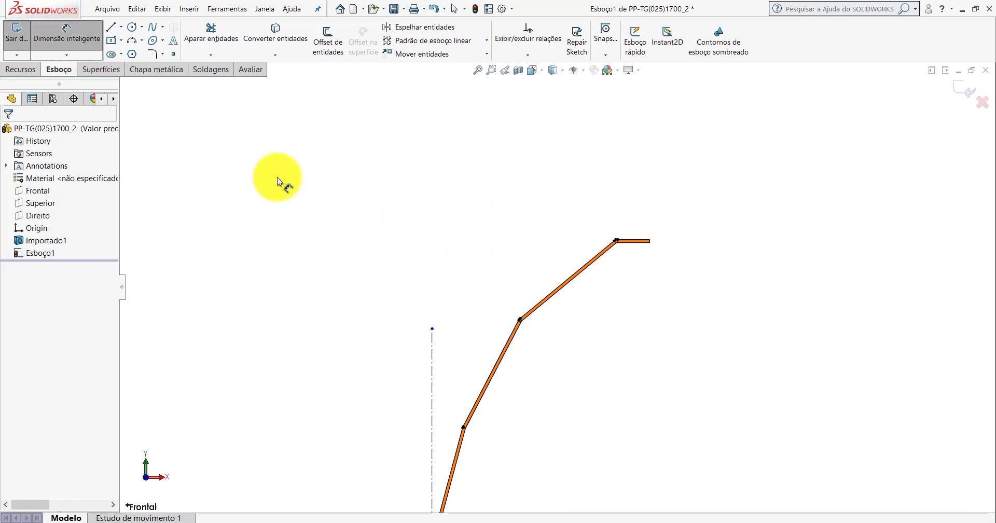
click(433, 325)
scroll(516, 272, down, 2)
scroll(517, 271, down, 2)
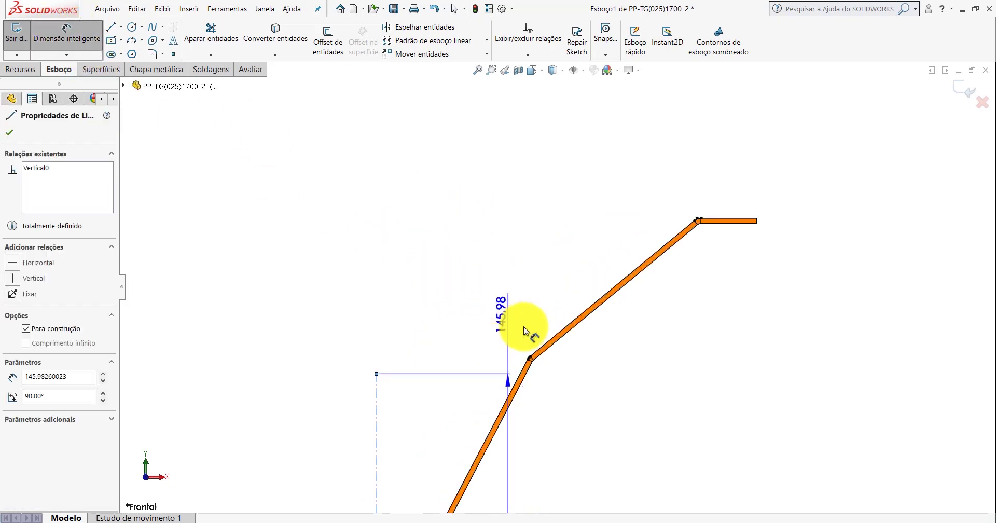
click(546, 340)
scroll(539, 290, up, 2)
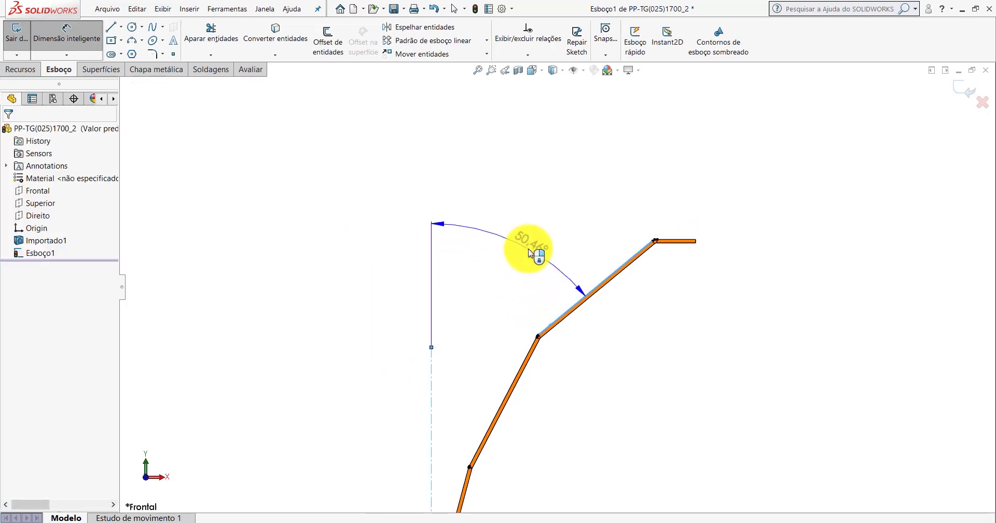
scroll(529, 251, down, 2)
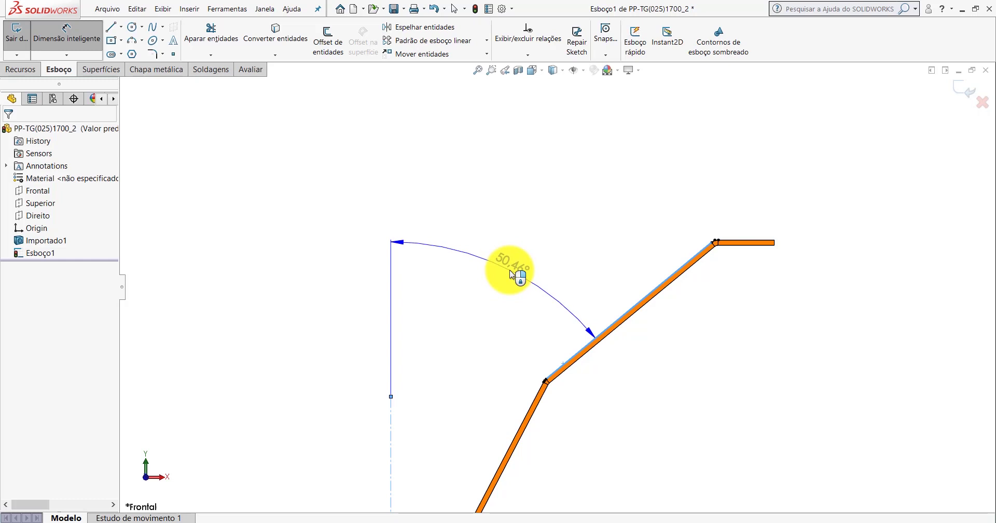
key(Escape)
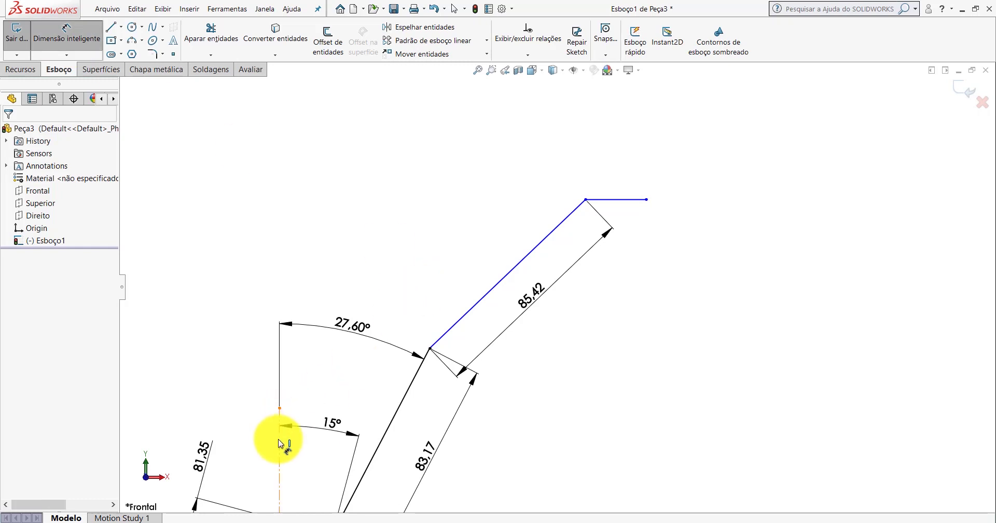
Dimension the angle between Peça3's vertical centerline and upper inclined line as 50,46°.
click(35, 37)
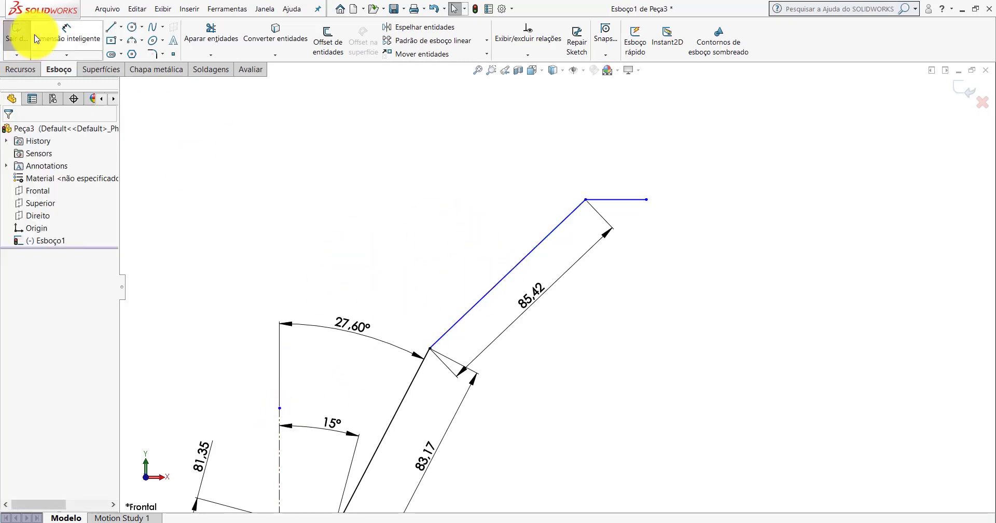
click(35, 39)
click(279, 439)
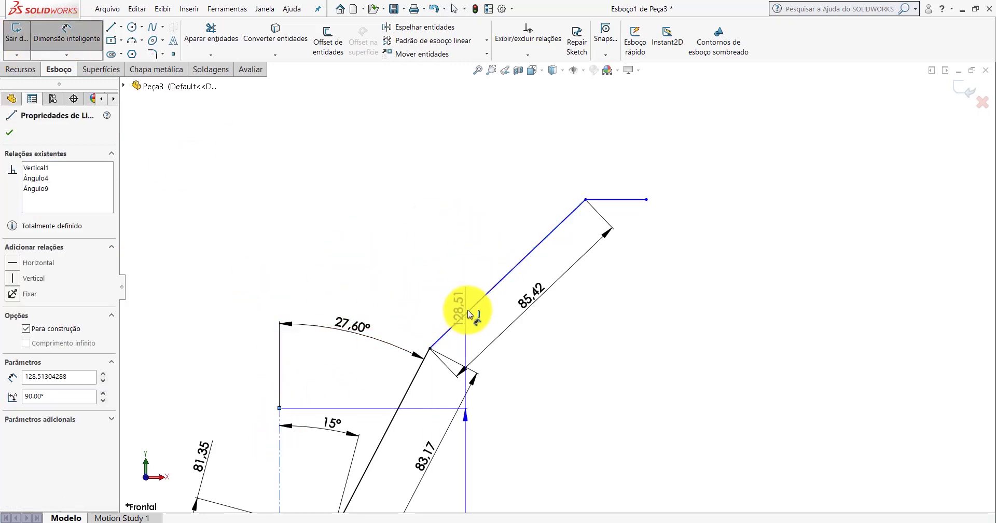
click(469, 314)
click(421, 236)
text(50,46)
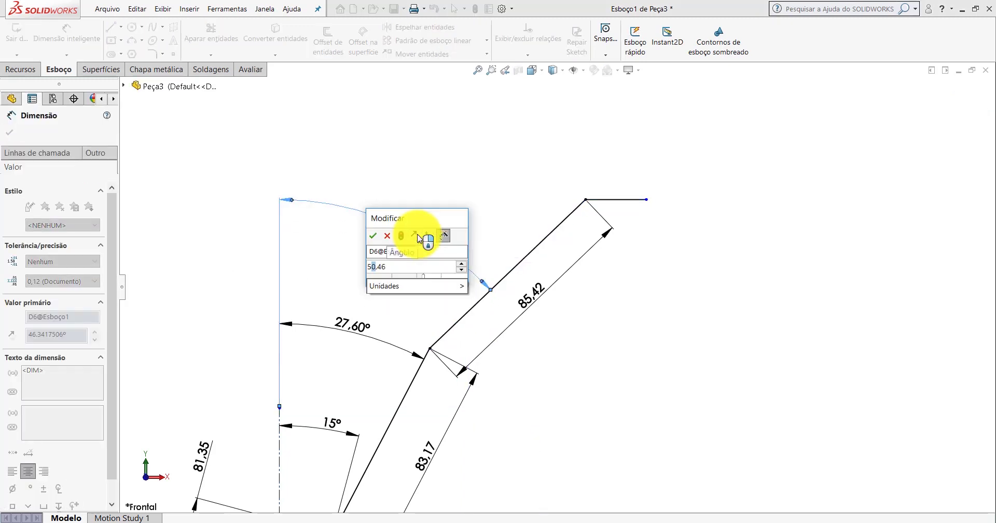
key(Return)
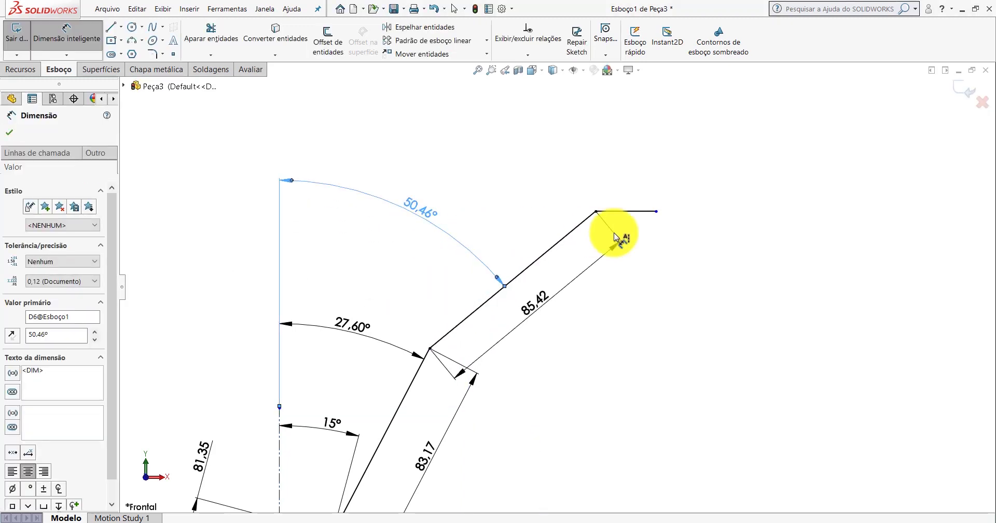
key(Escape)
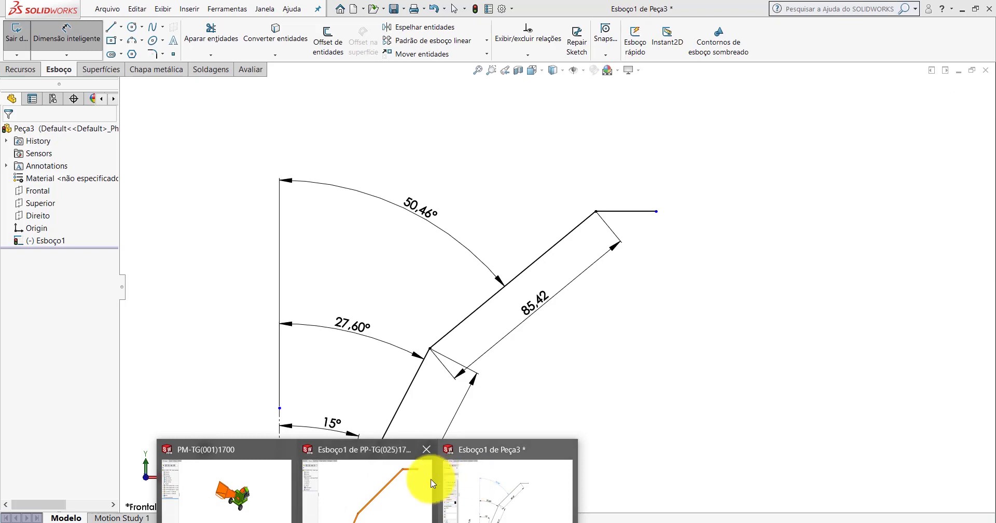
Measure the imported reference's top horizontal leg at 23.24 without placing it.
click(435, 472)
click(61, 39)
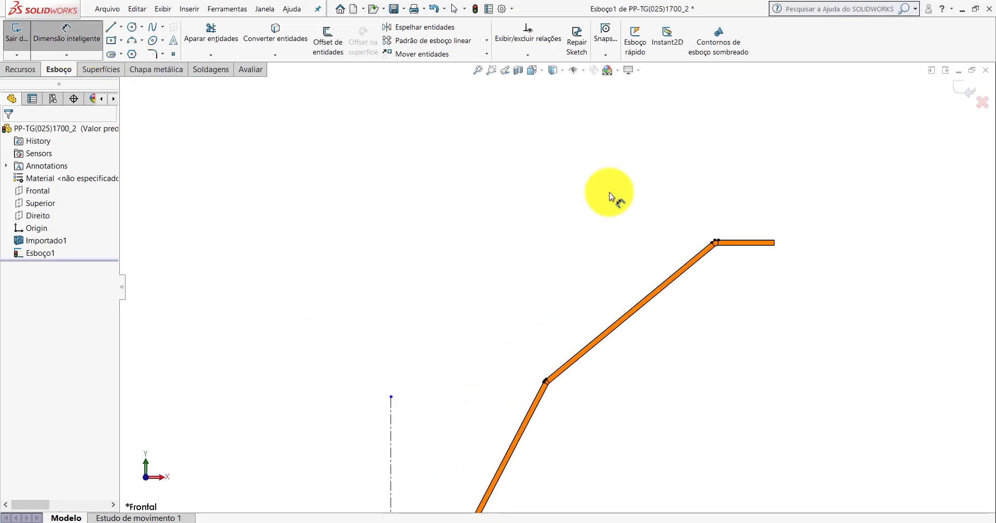
scroll(757, 251, down, 3)
scroll(757, 251, down, 4)
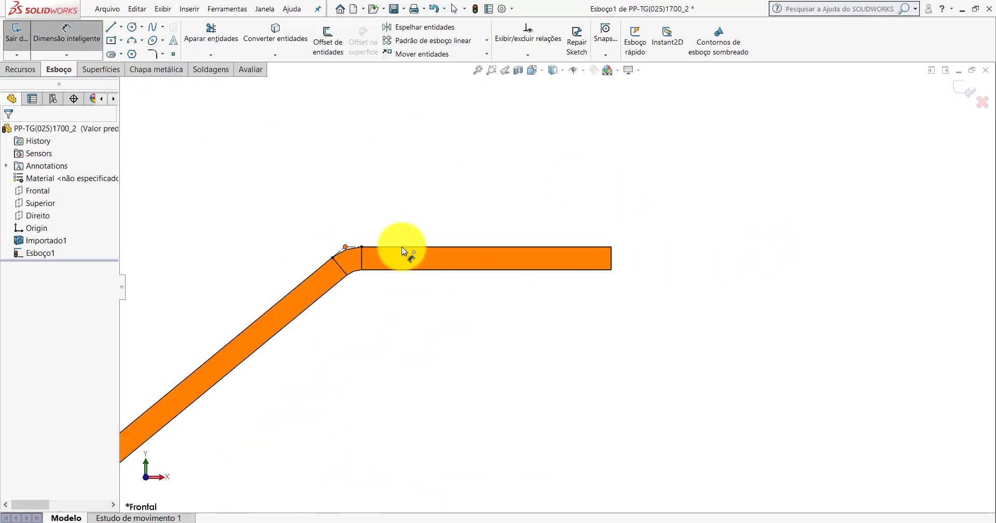
click(610, 261)
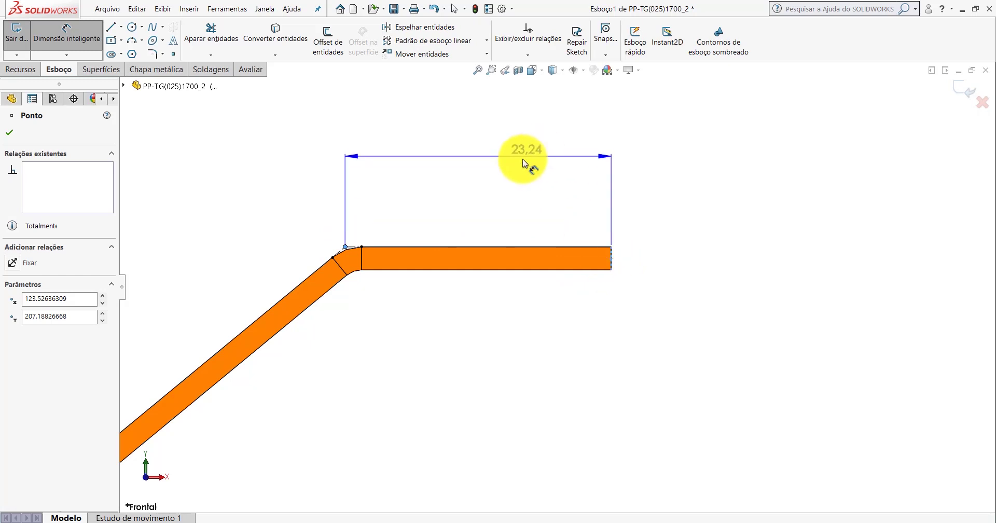
key(Escape)
Dimension Peça3's short top horizontal line to 23,24.
click(498, 477)
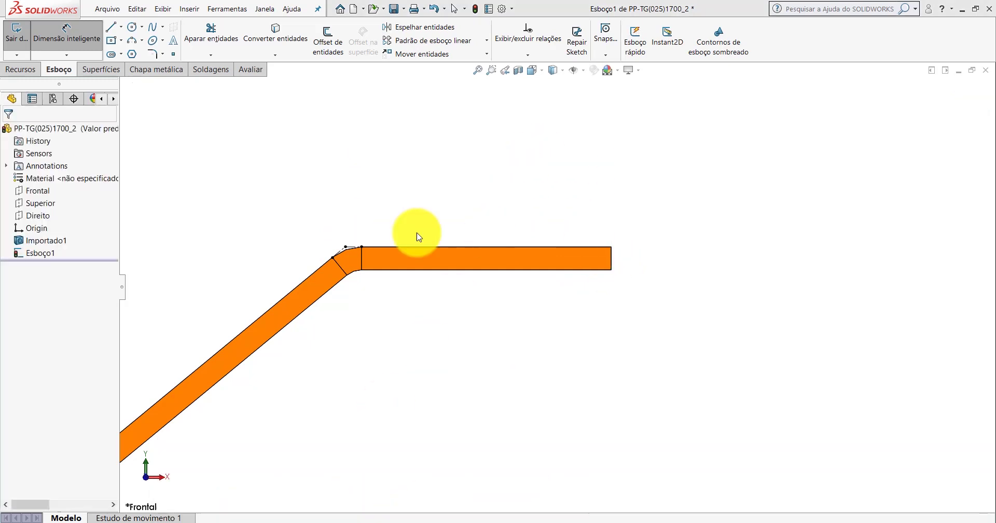
click(77, 52)
scroll(596, 196, up, 3)
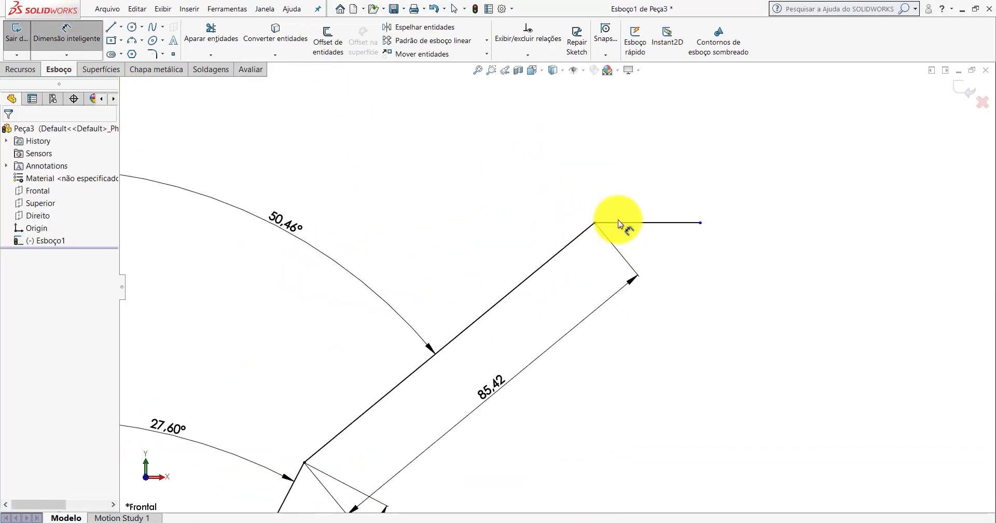
click(651, 223)
click(647, 162)
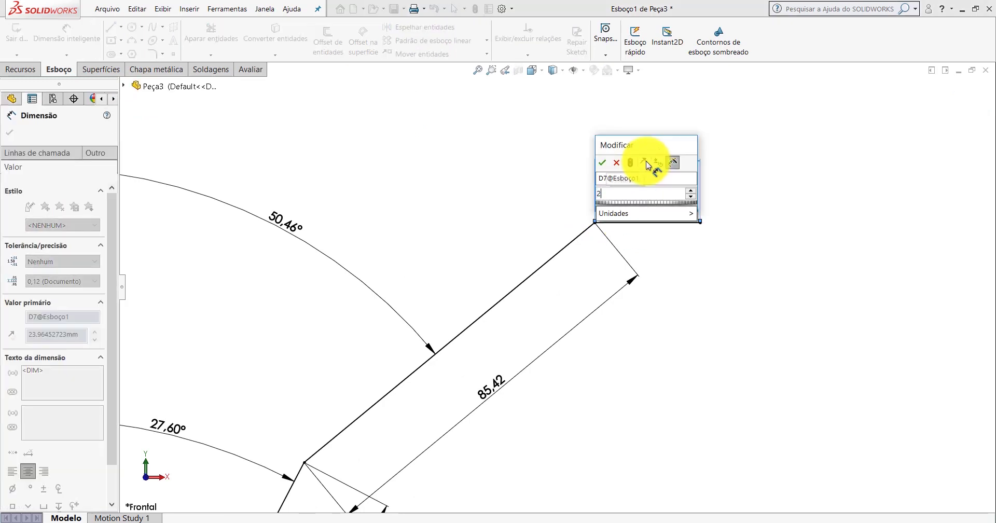
text(23,24)
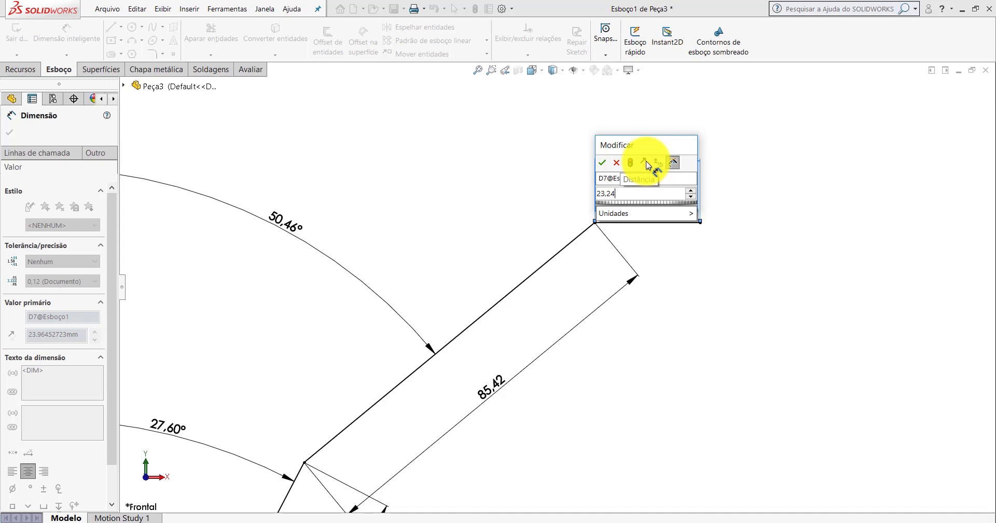
key(Return)
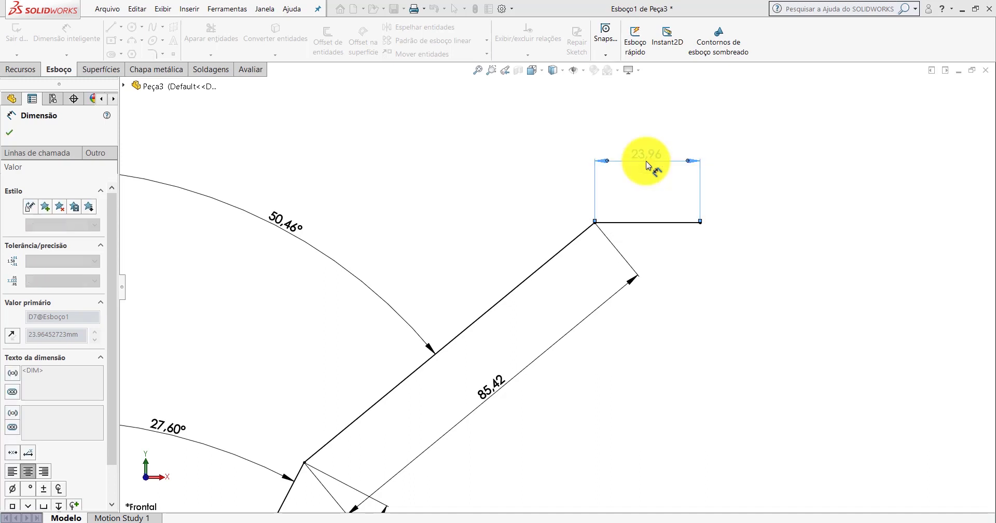
scroll(624, 285, down, 3)
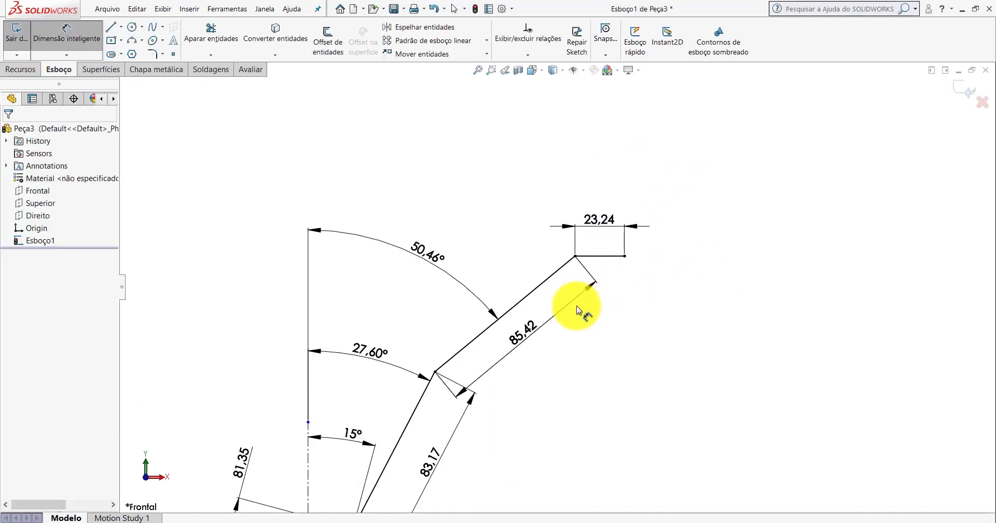
Reposition the 85,42, 83,17, 50,46°, 23,24 and 27,60° dimensions neatly around the profile.
key(ctrl+Up)
key(ctrl+Up)
drag(521, 294, 525, 298)
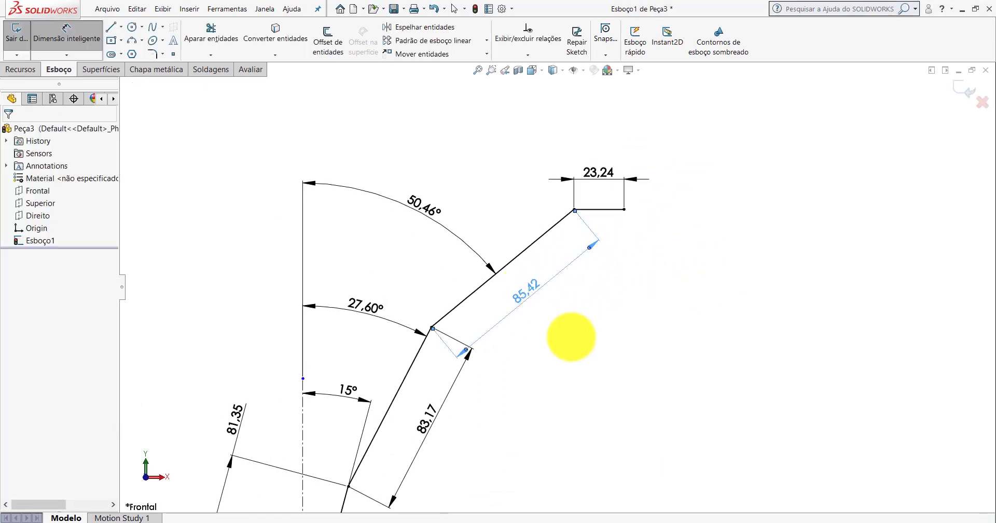
drag(424, 425, 415, 415)
click(507, 404)
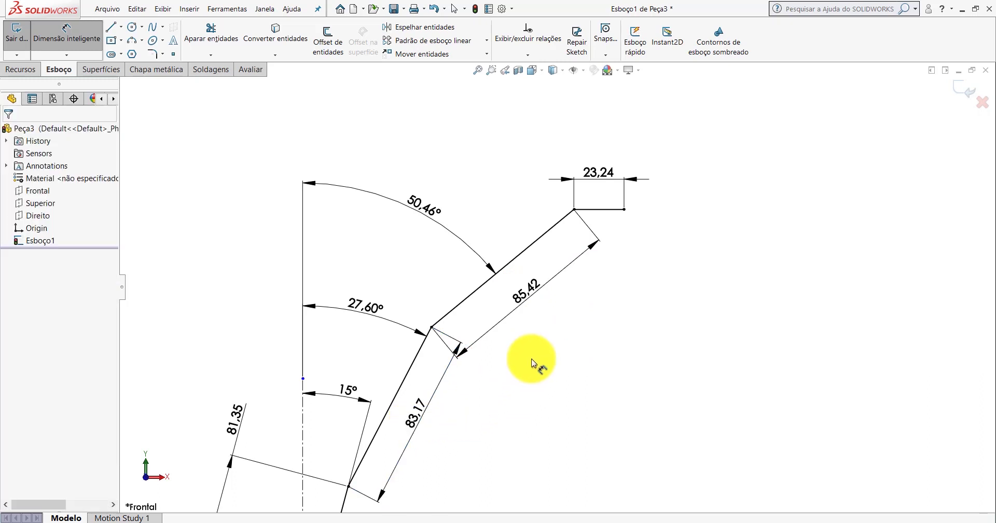
scroll(550, 311, down, 5)
scroll(378, 243, up, 4)
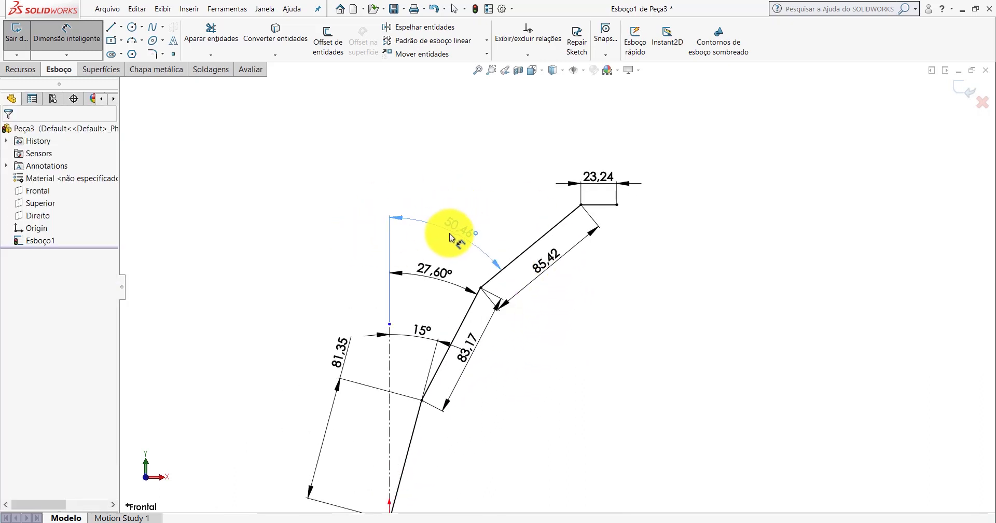
click(449, 233)
scroll(614, 178, up, 2)
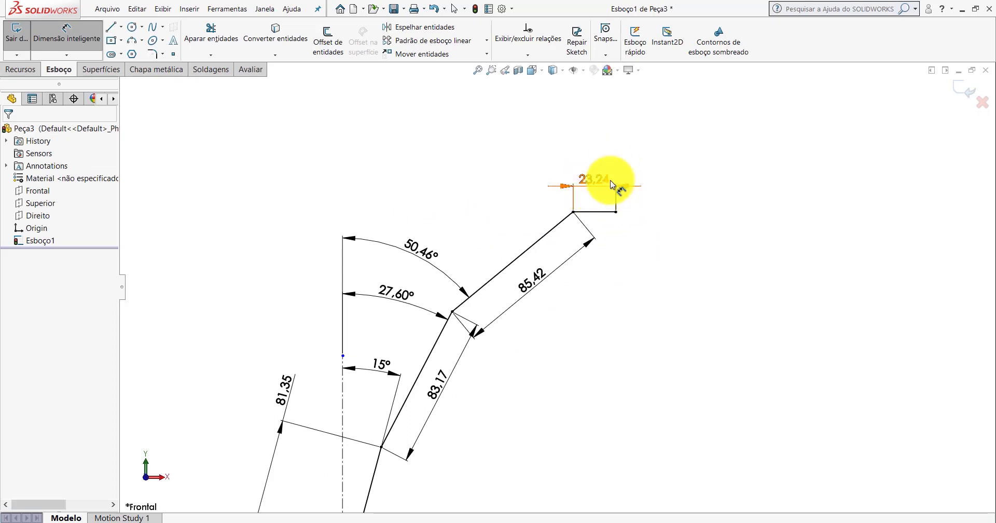
click(610, 180)
scroll(536, 336, down, 4)
scroll(531, 334, up, 3)
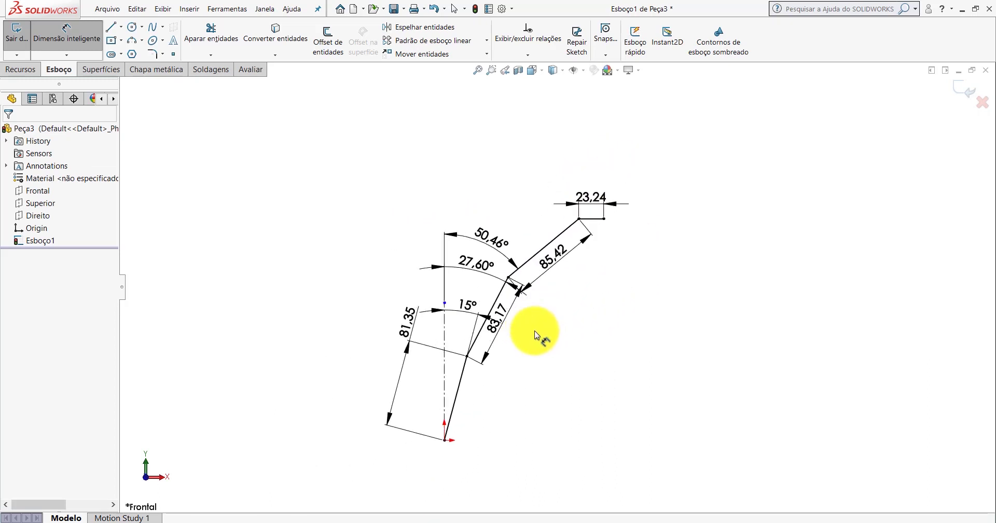
click(497, 288)
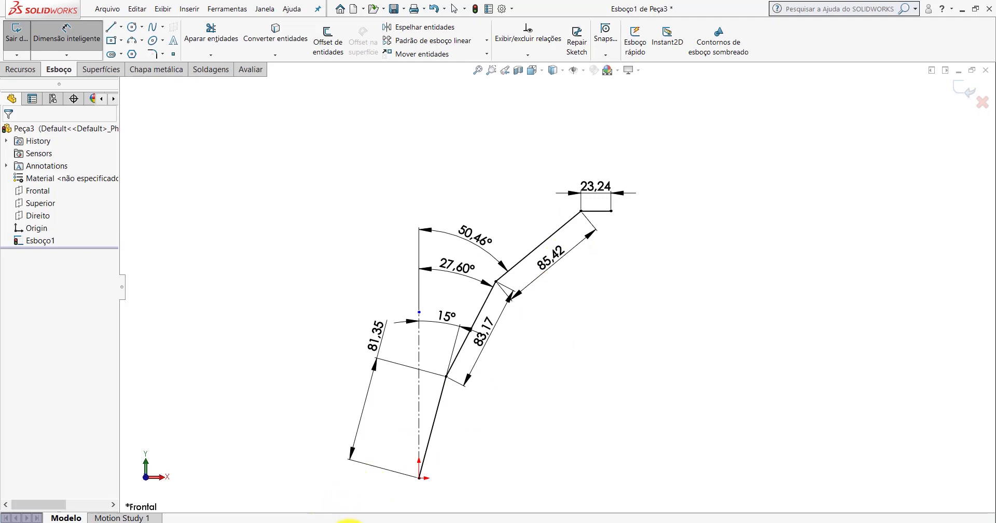
Bring the imported PP-TG(025)1700_2 part window to the front.
click(348, 521)
click(467, 494)
click(334, 490)
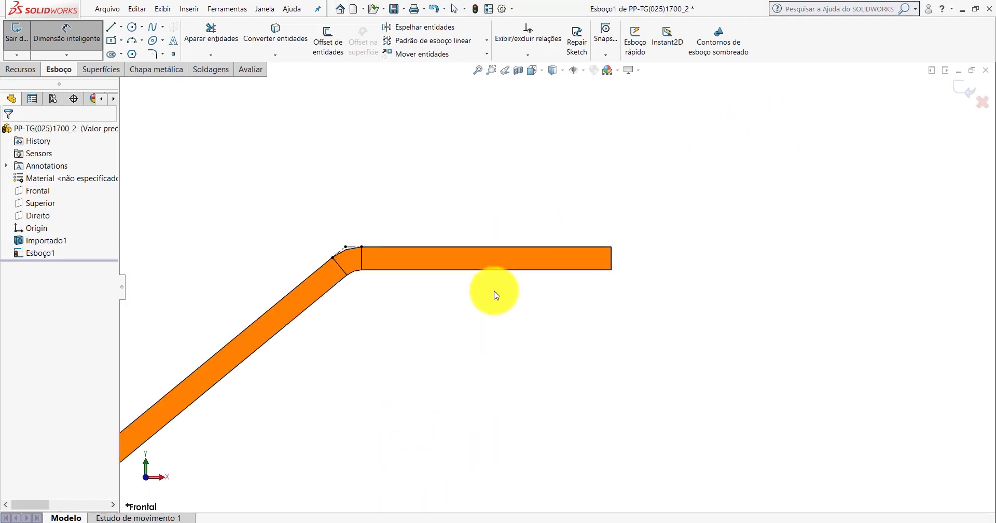
Measure the reference part's 2 mm thickness and 131.70 mm edge, then return to Peça3.
click(251, 68)
click(81, 36)
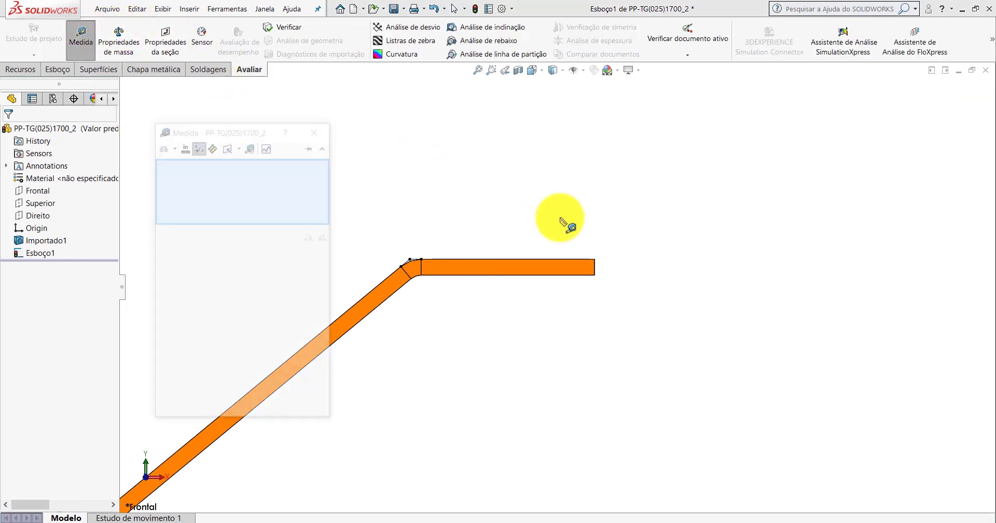
click(597, 267)
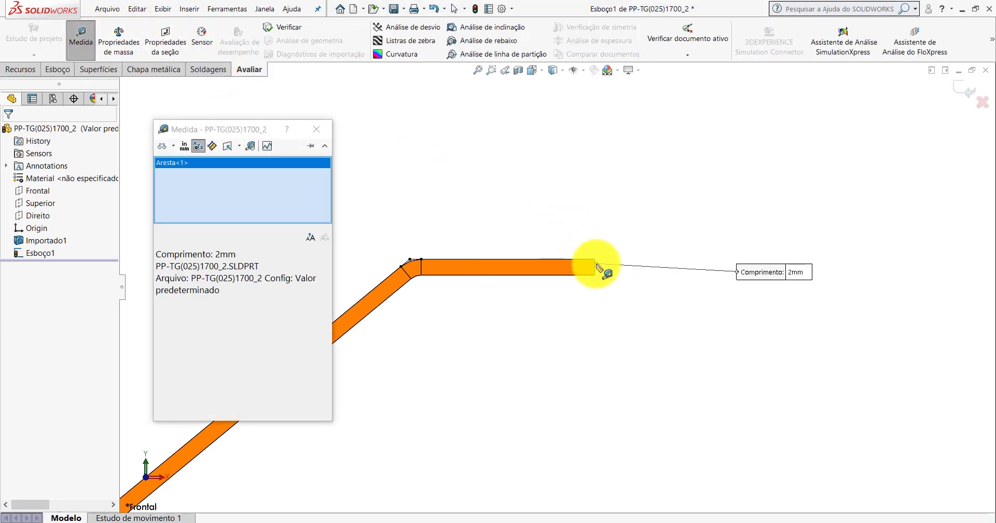
mouse_move(506, 295)
middle_down()
mouse_move(520, 322)
mouse_move(500, 266)
middle_up()
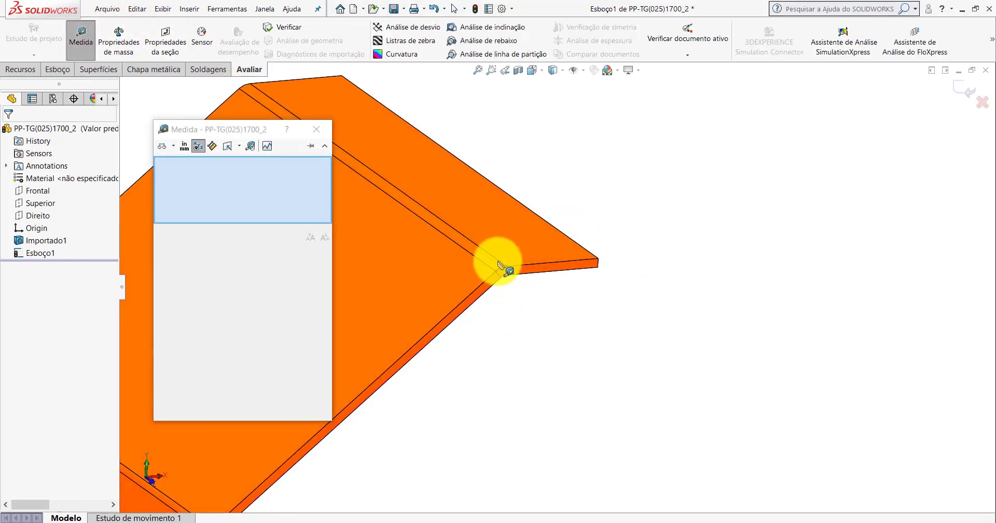
click(499, 263)
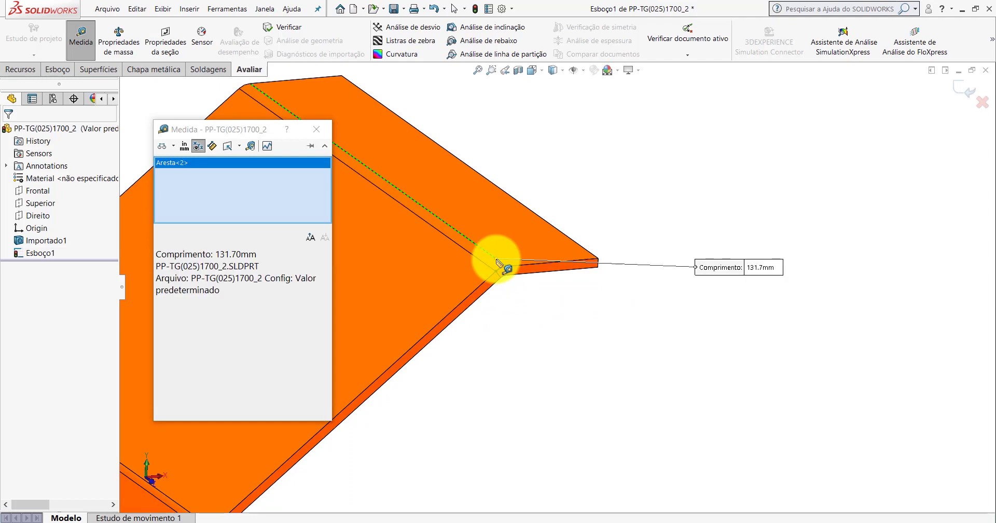
key(Escape)
key(ctrl+Tab)
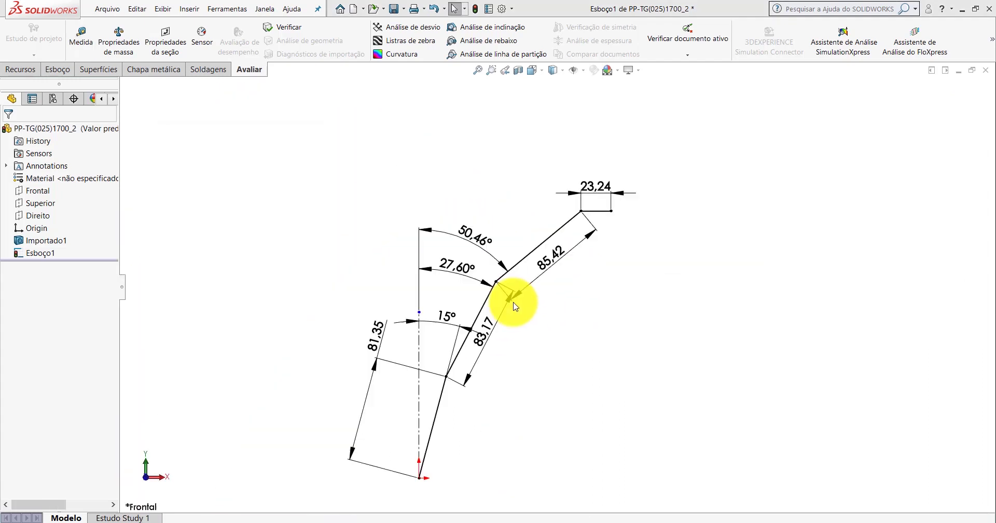
key(ctrl+Tab)
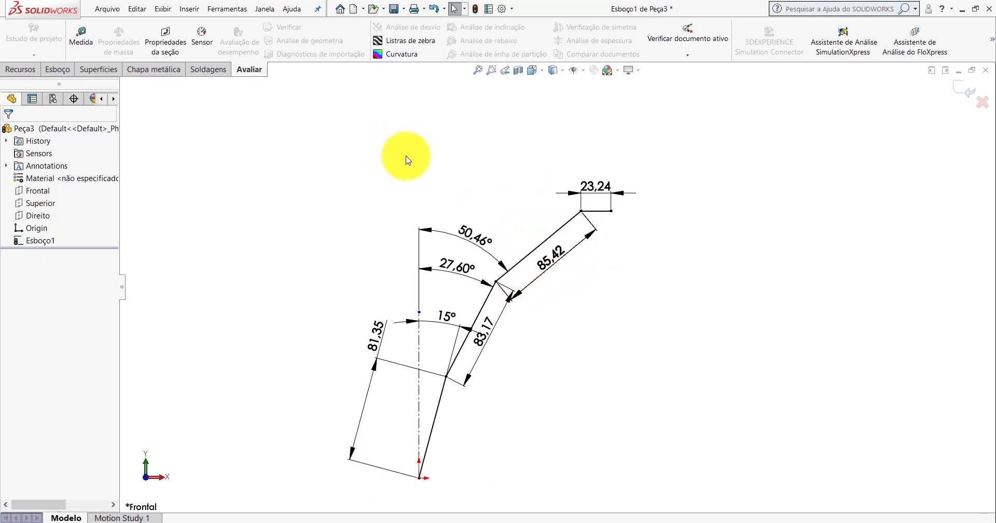
Start a Flange-base from the Peça3 sketch with a 131.70 mm Direção 1 depth.
click(129, 71)
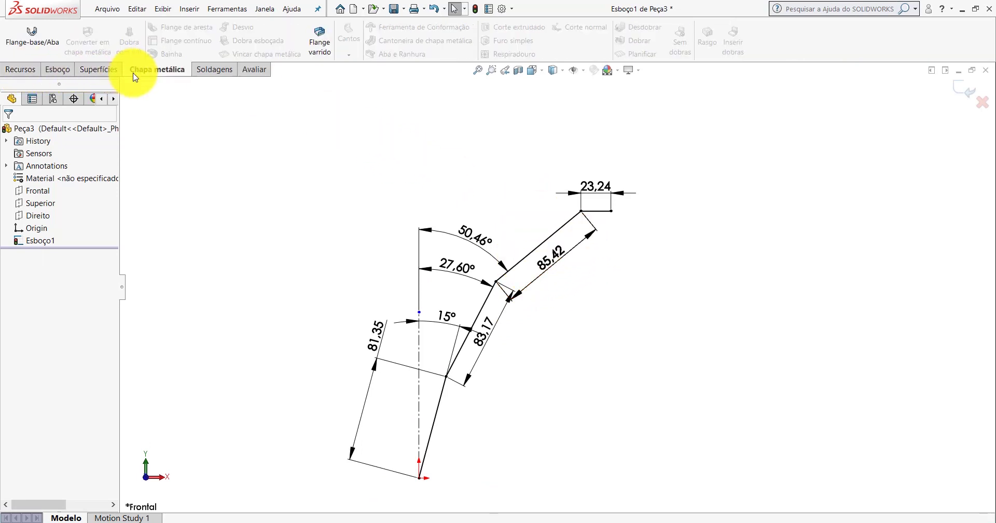
click(32, 46)
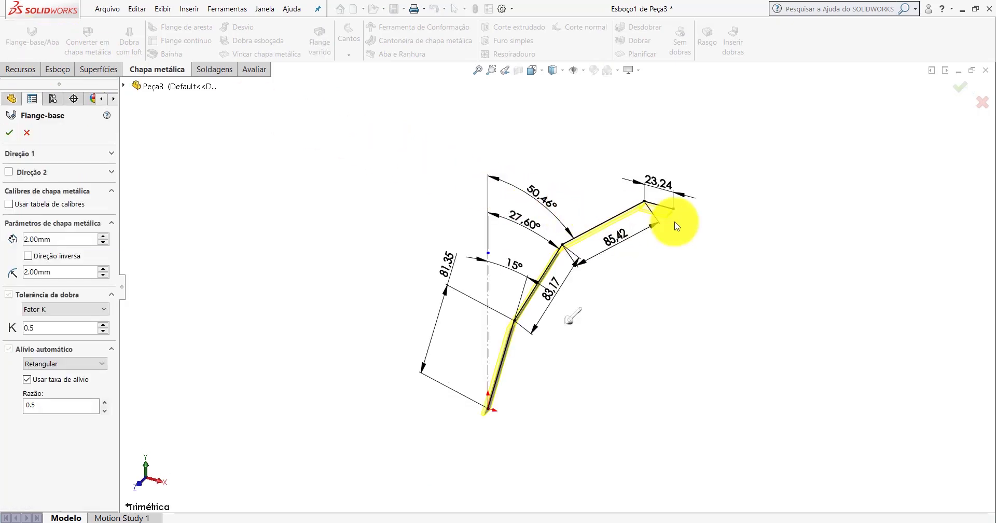
scroll(673, 222, down, 5)
scroll(557, 239, up, 5)
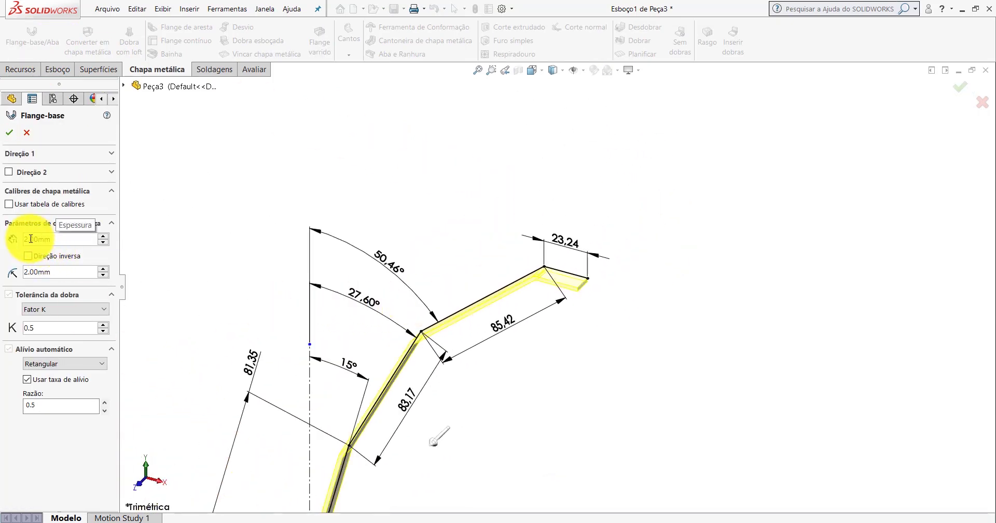
click(27, 154)
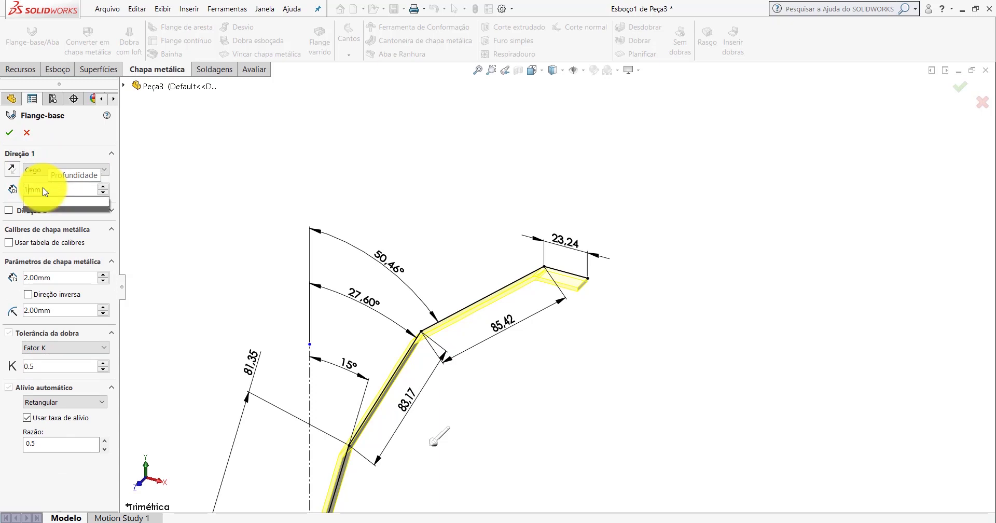
text(131.7)
key(Return)
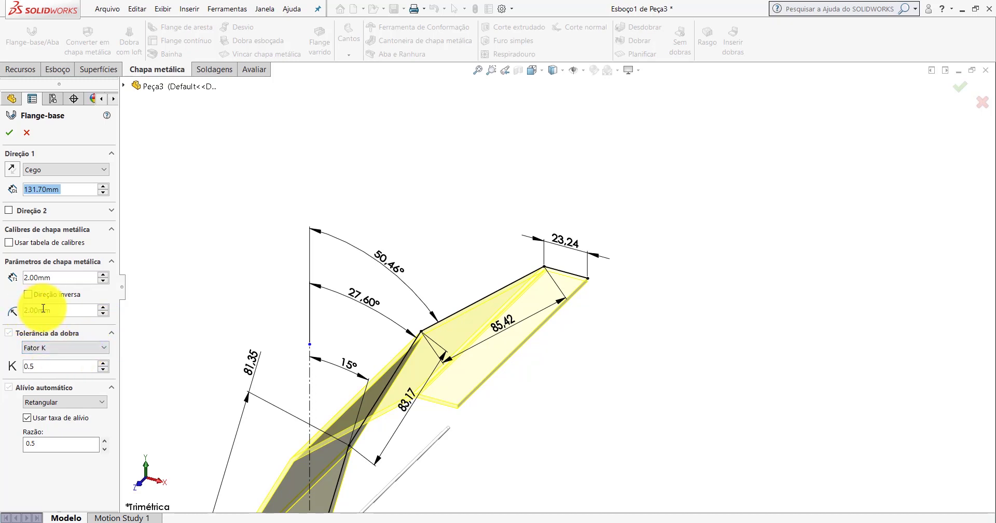
Set the bend radius to 3 mm and the depth to Plano médio, orbiting to check the preview.
text(3)
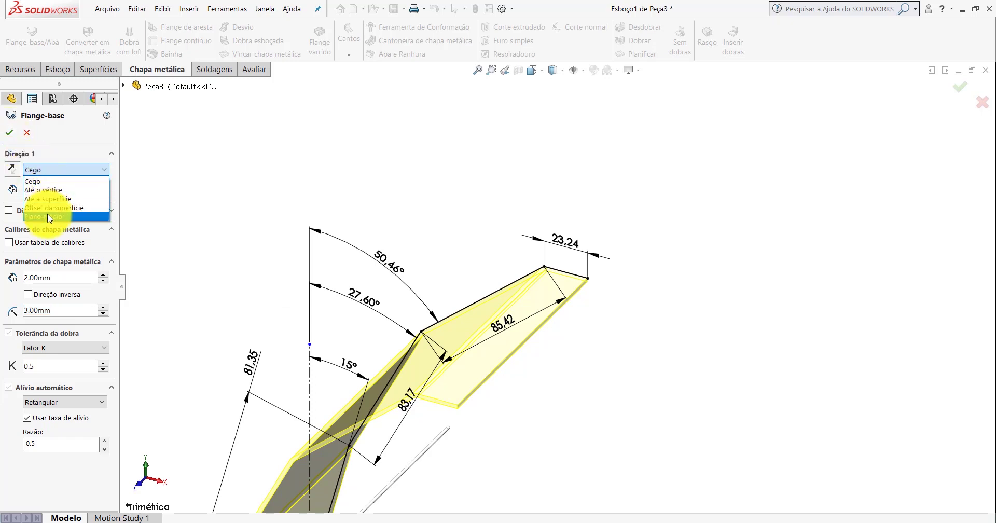
click(38, 214)
middle_drag(516, 251, 518, 285)
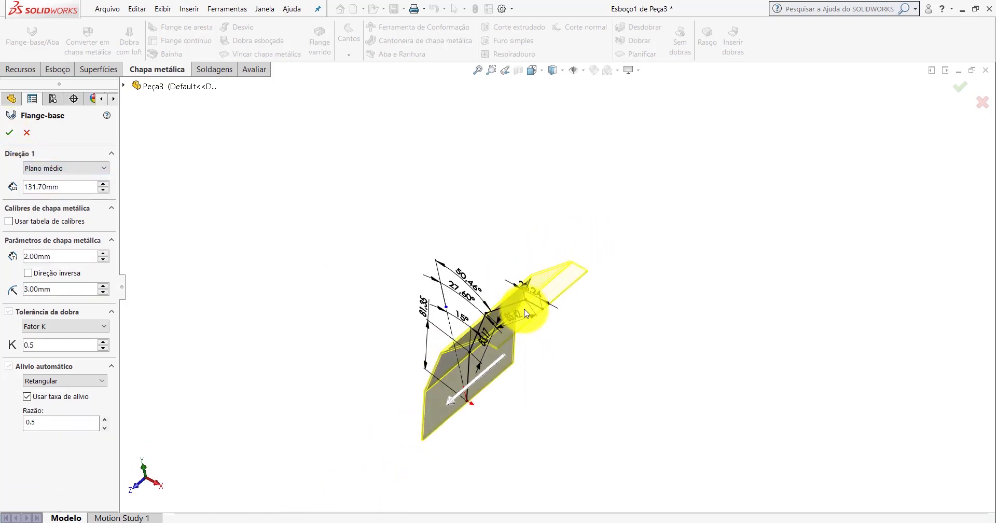
scroll(512, 283, down, 3)
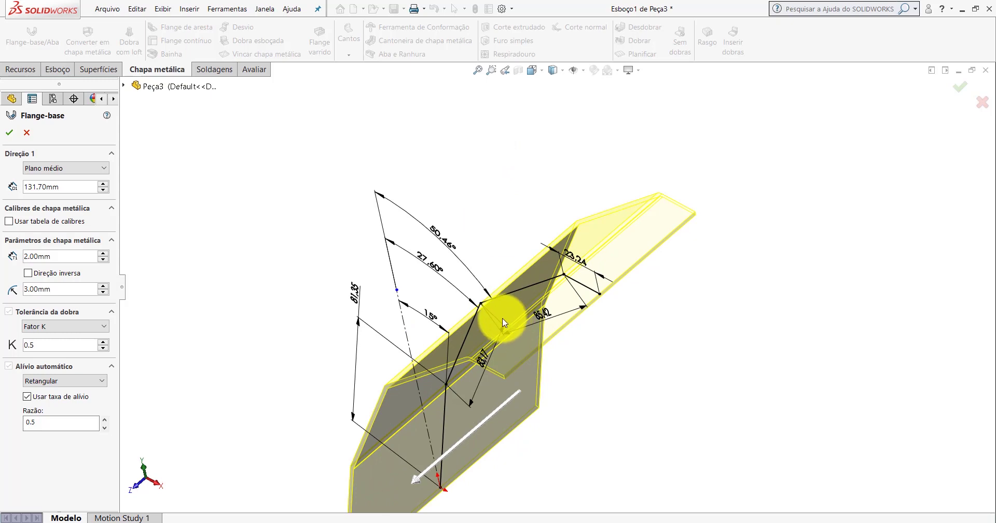
middle_drag(496, 318, 579, 222)
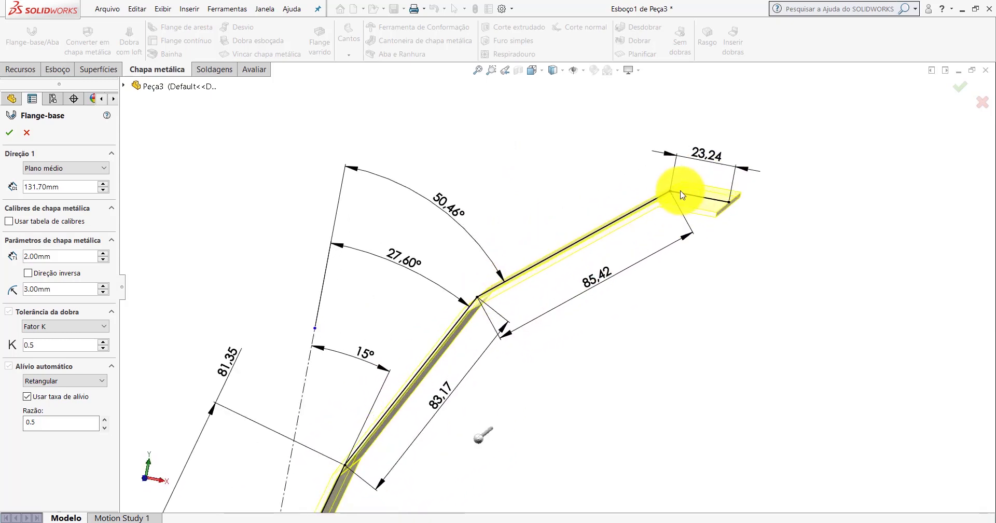
scroll(671, 193, down, 3)
mouse_move(651, 207)
middle_down()
mouse_move(664, 195)
mouse_move(652, 210)
middle_up()
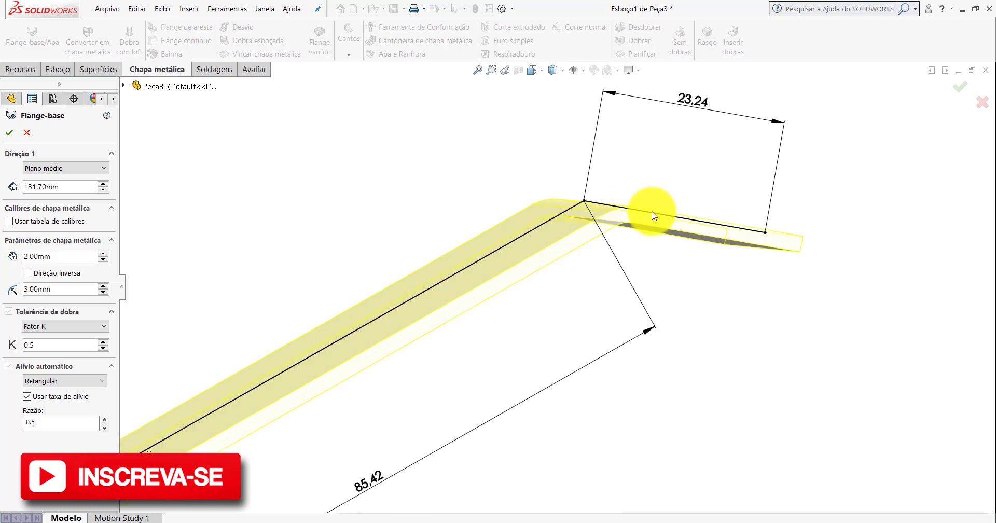
Test Direção inversa, accept Flange-base1 with its original thickness side, and show the part in Isométrica view.
click(29, 274)
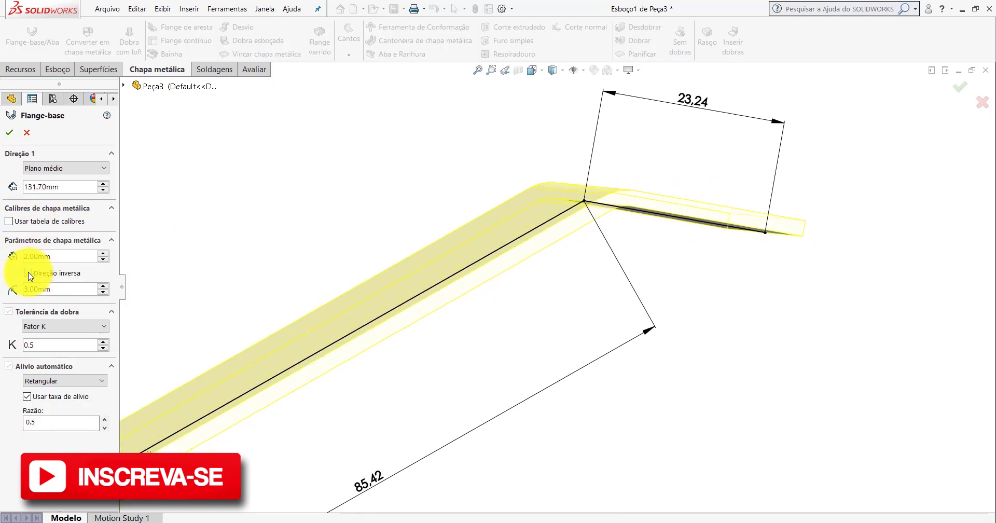
click(29, 274)
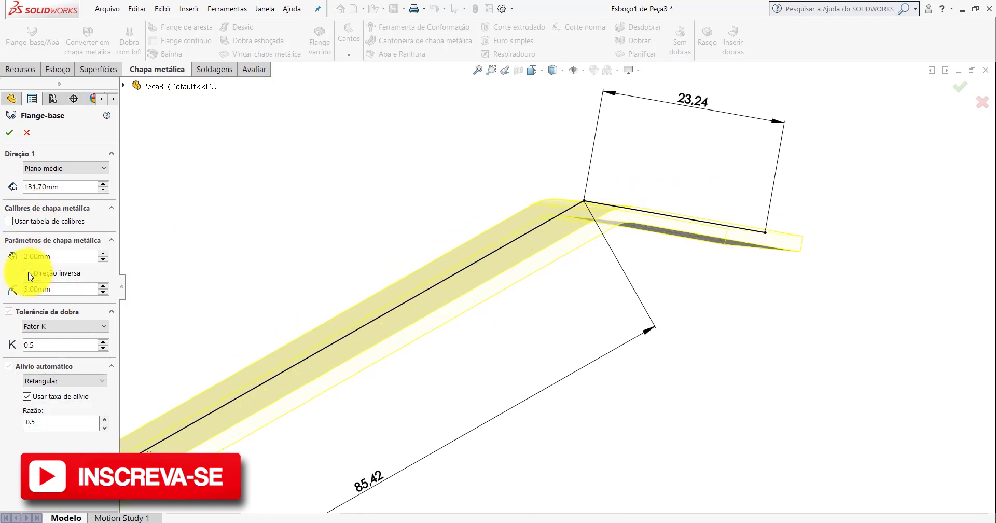
click(9, 133)
click(531, 71)
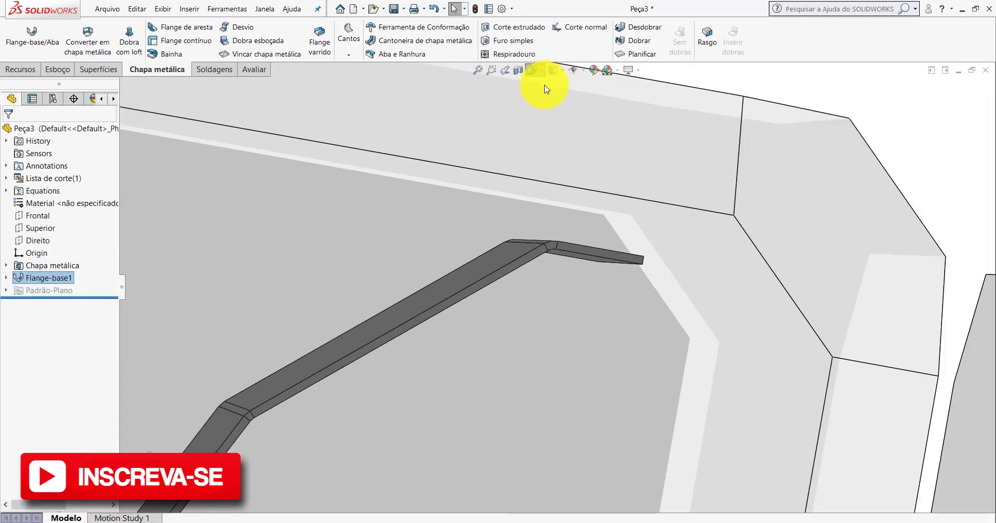
click(534, 138)
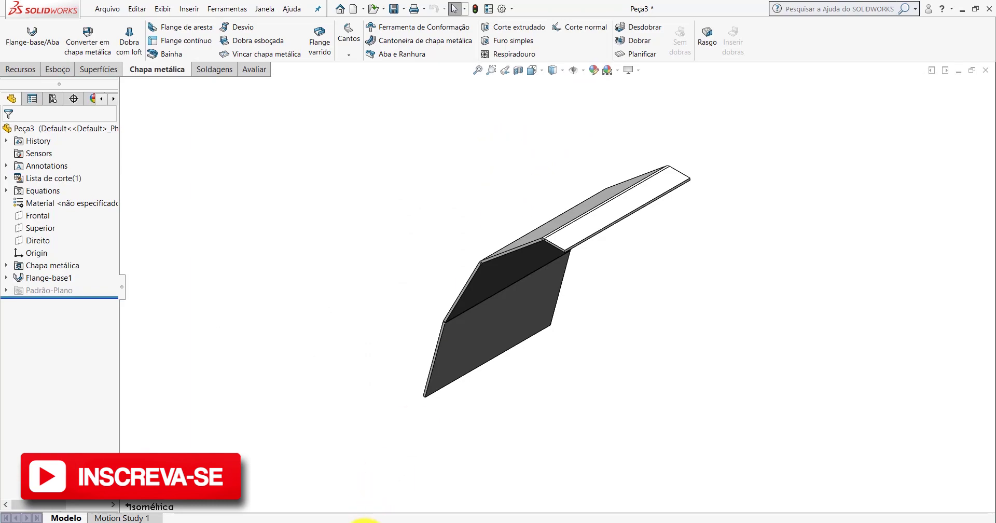